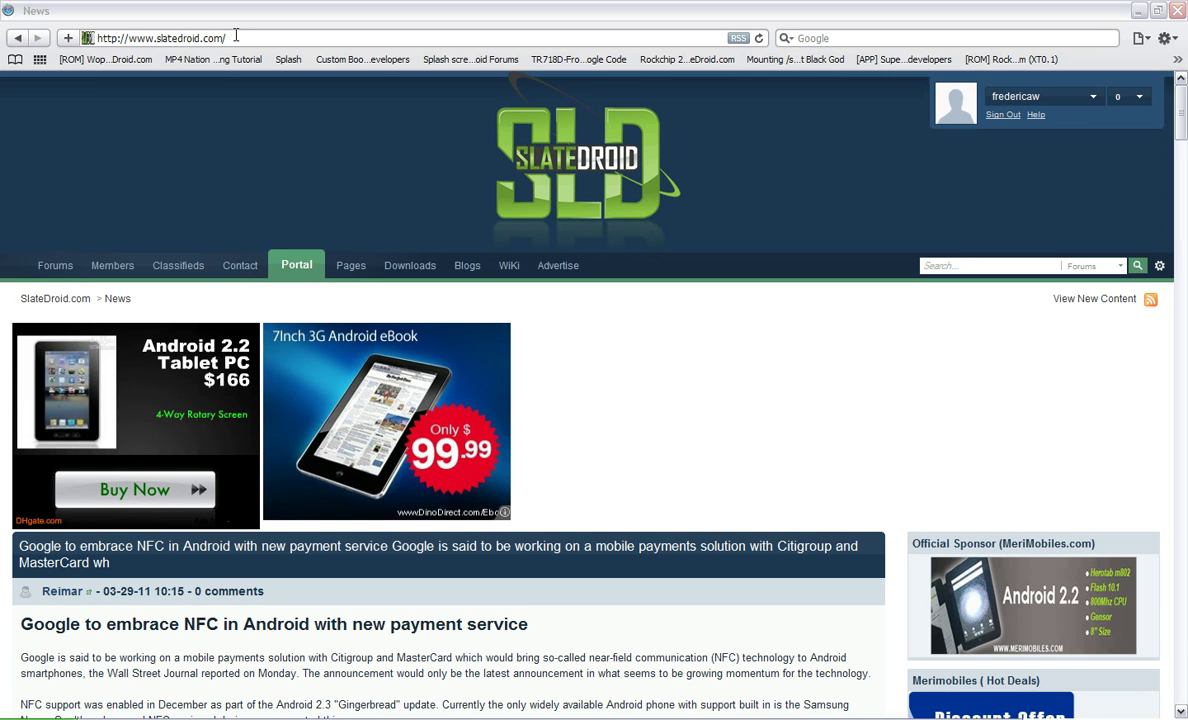
# Open the Rockchip 2818 Tablets forum from the Rockchip RK2808A/2818 section of the SlateDroid forum index
pyautogui.click(58, 266)
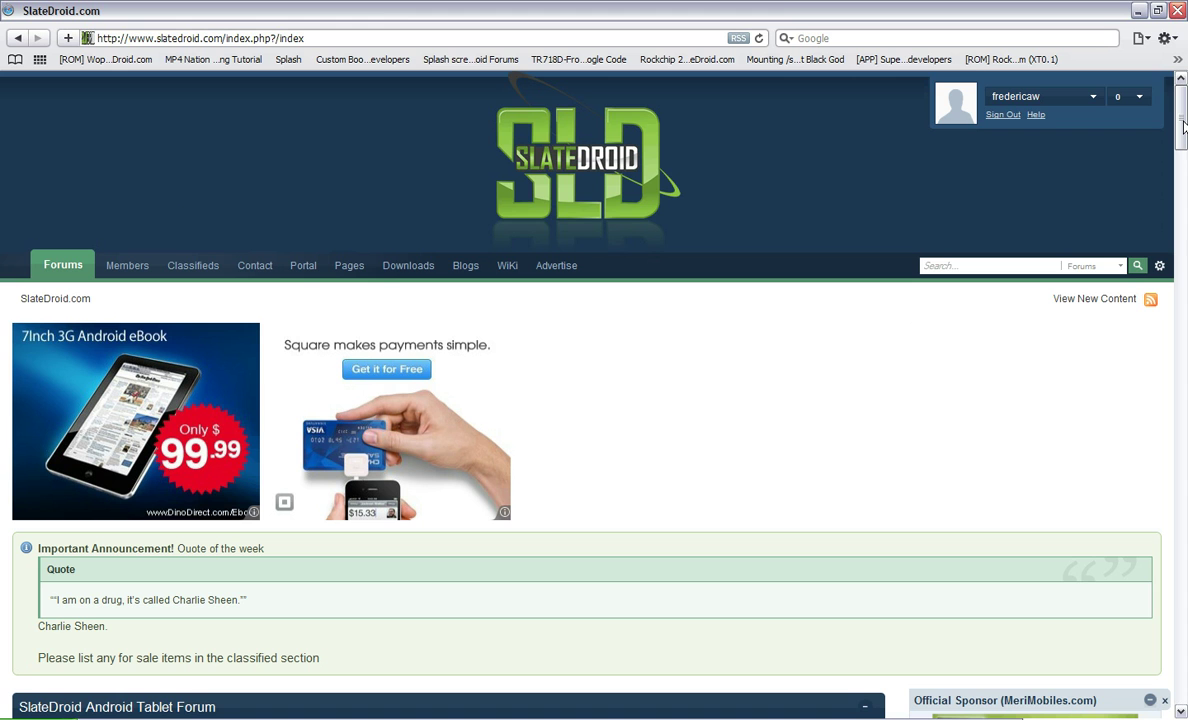
pyautogui.moveTo(1183, 123); pyautogui.dragTo(1181, 510)
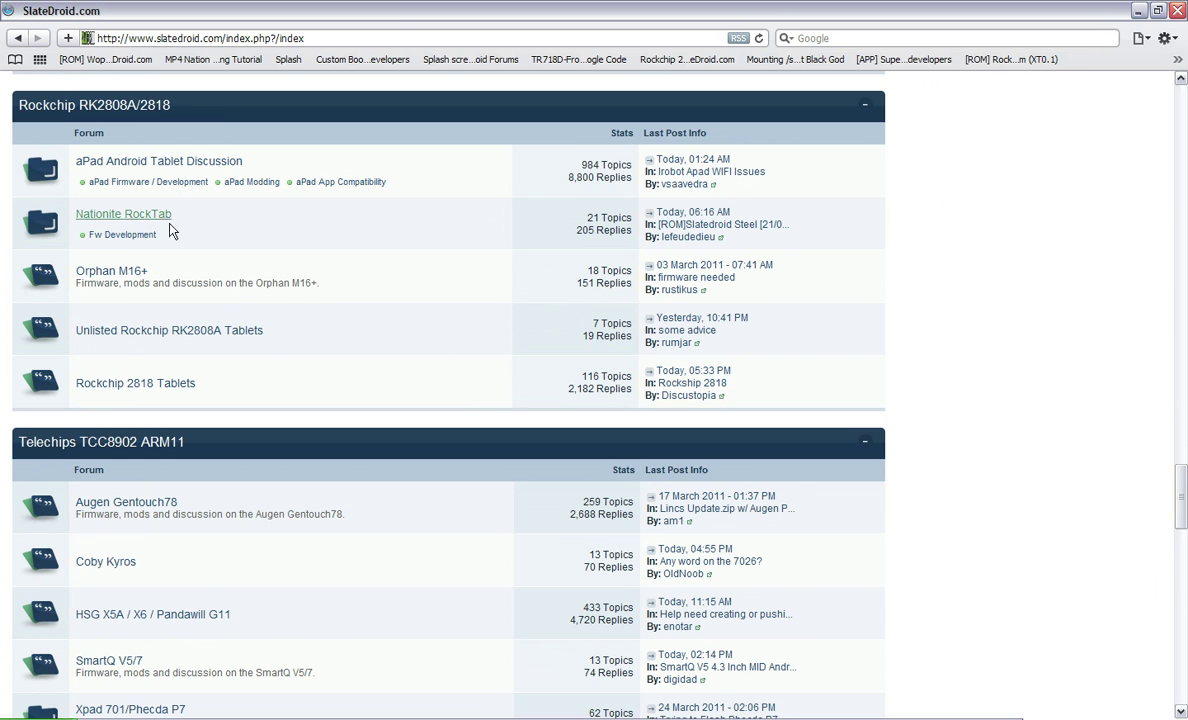
pyautogui.click(158, 391)
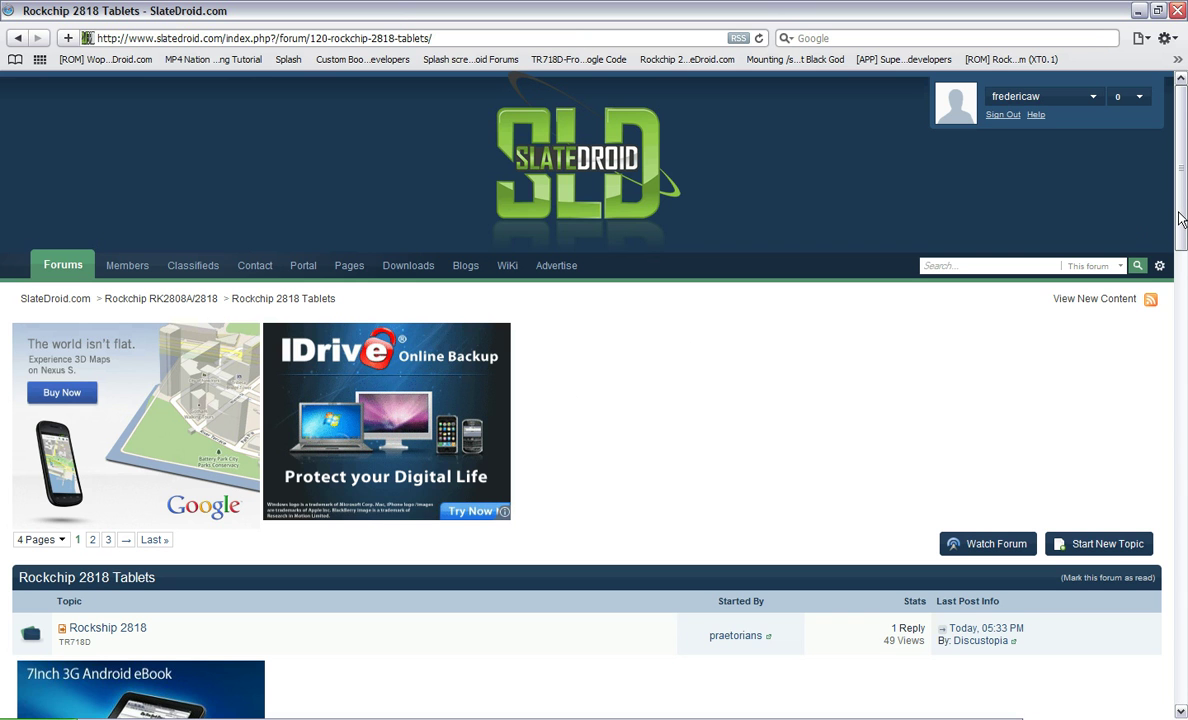
# Find the "[ROM][WOPAD]Slatedroid Steel[17/03/11]" topic in the Rockchip 2818 Tablets forum and open it
pyautogui.moveTo(1181, 218); pyautogui.dragTo(1183, 300)
pyautogui.scroll(-3, 815, 265)
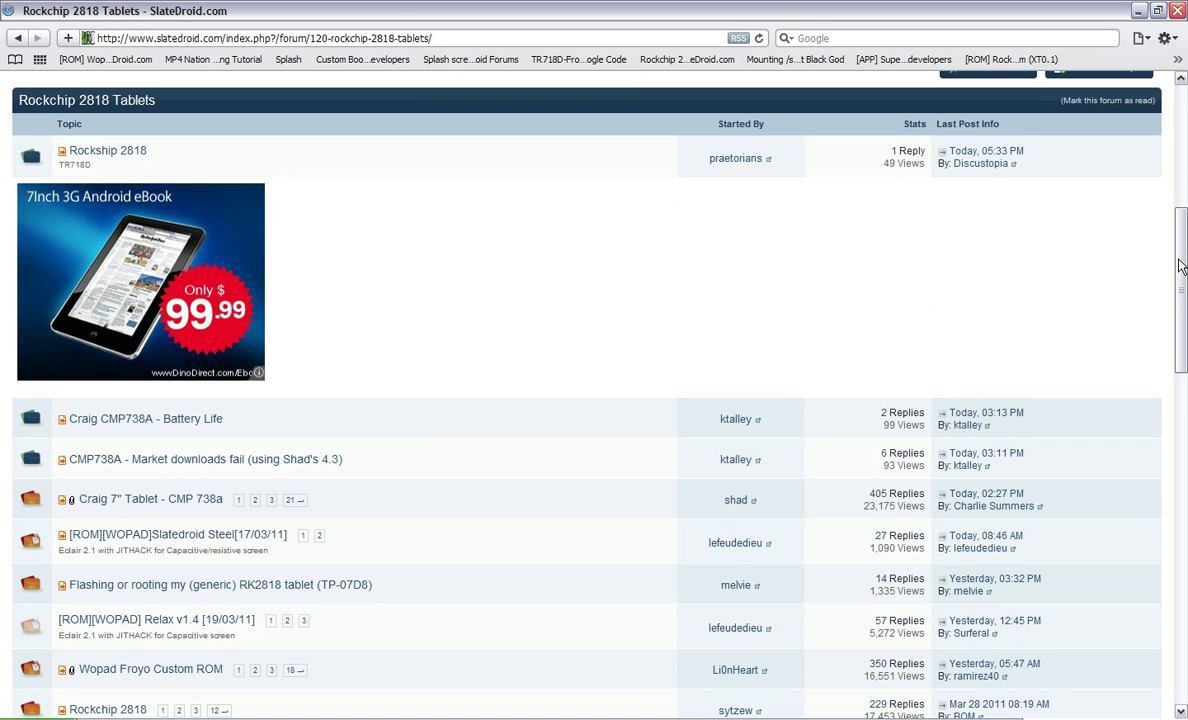
pyautogui.moveTo(1181, 265); pyautogui.dragTo(1181, 316)
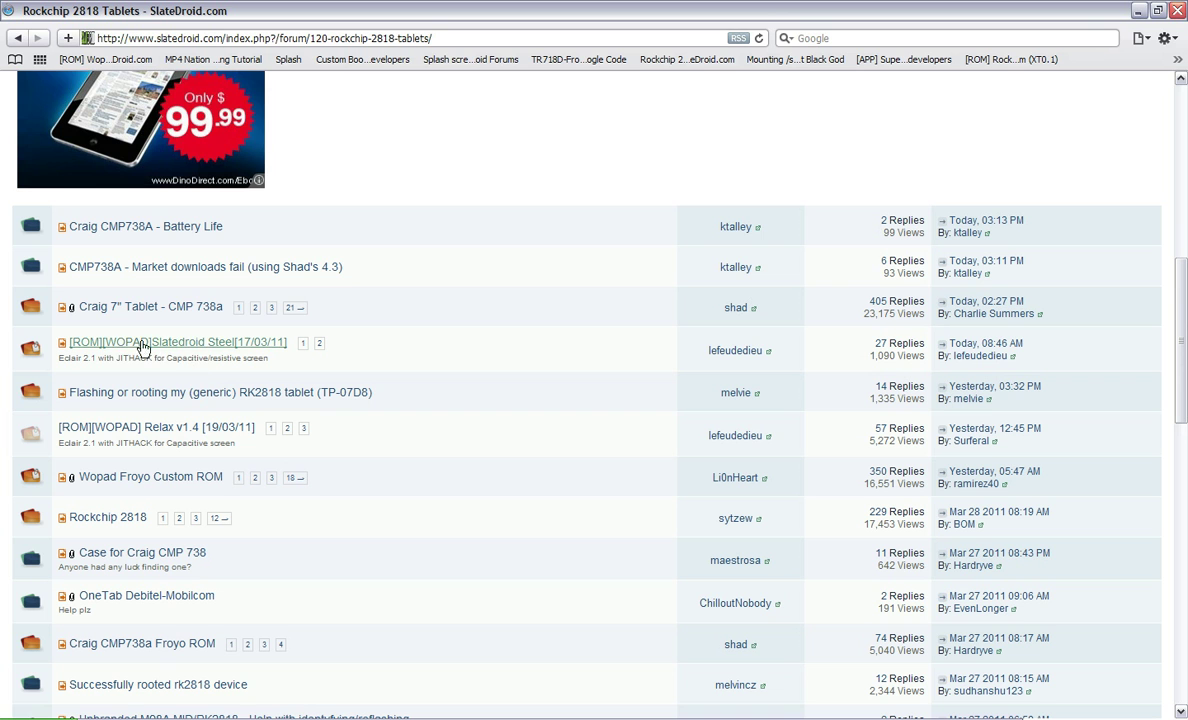
pyautogui.moveTo(210, 350)
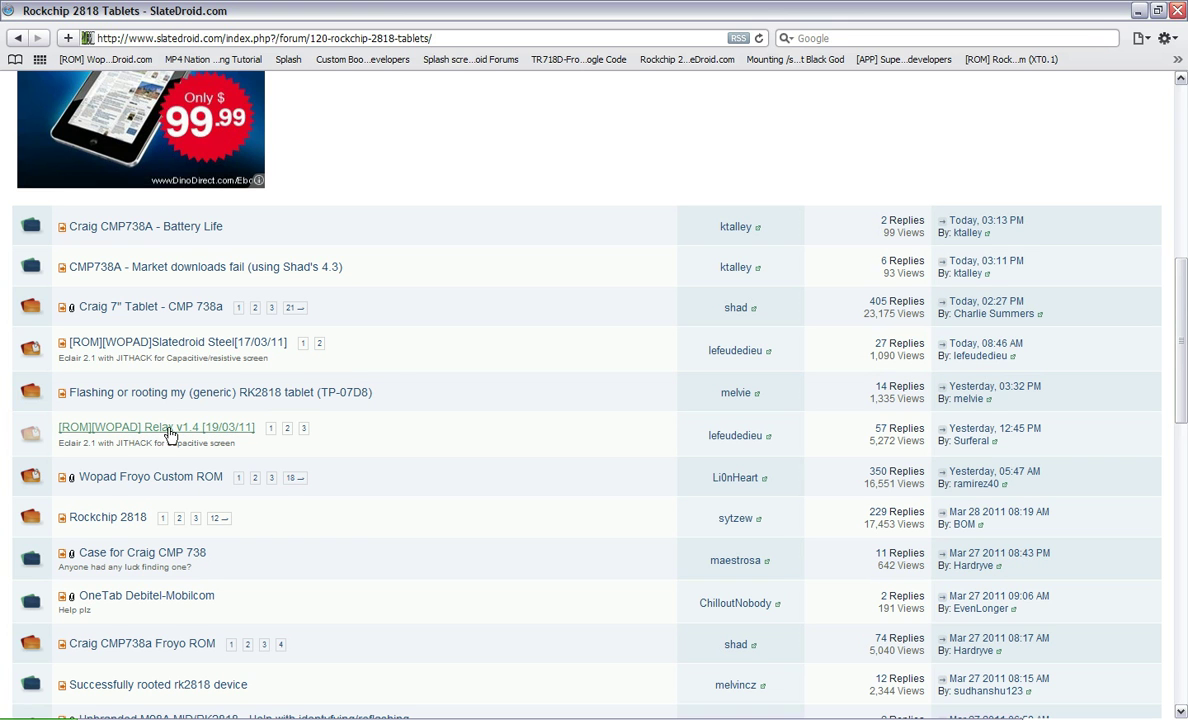
pyautogui.moveTo(170, 435)
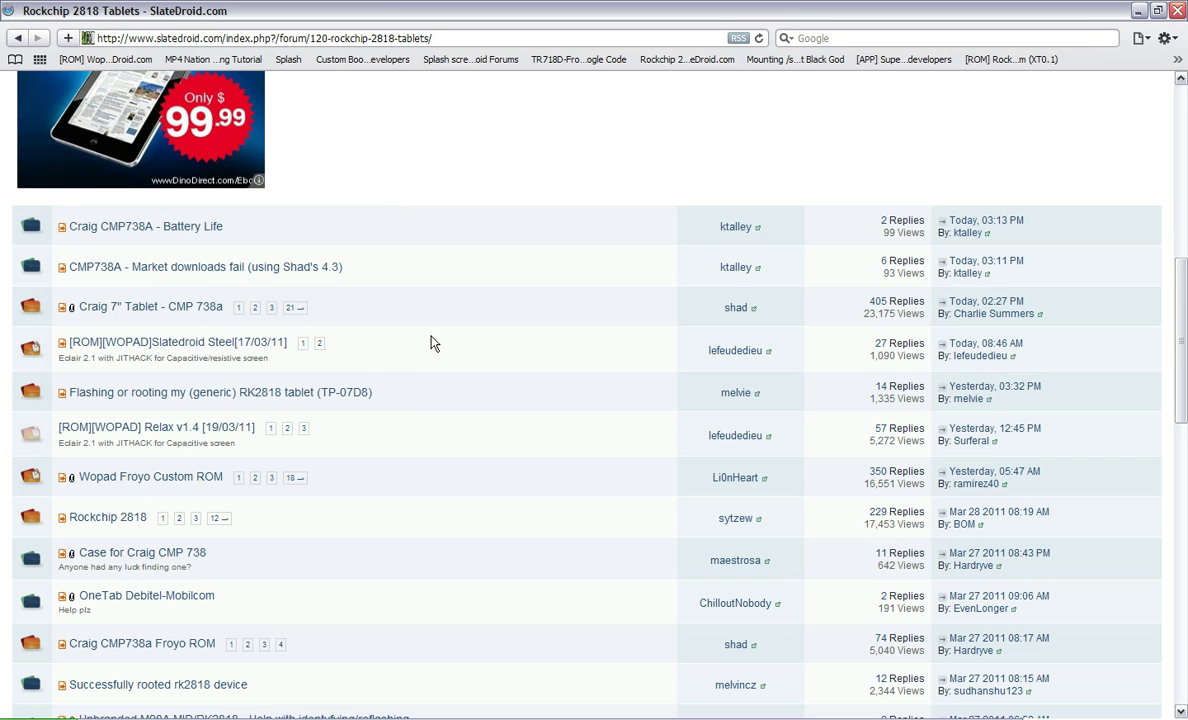
pyautogui.moveTo(218, 350)
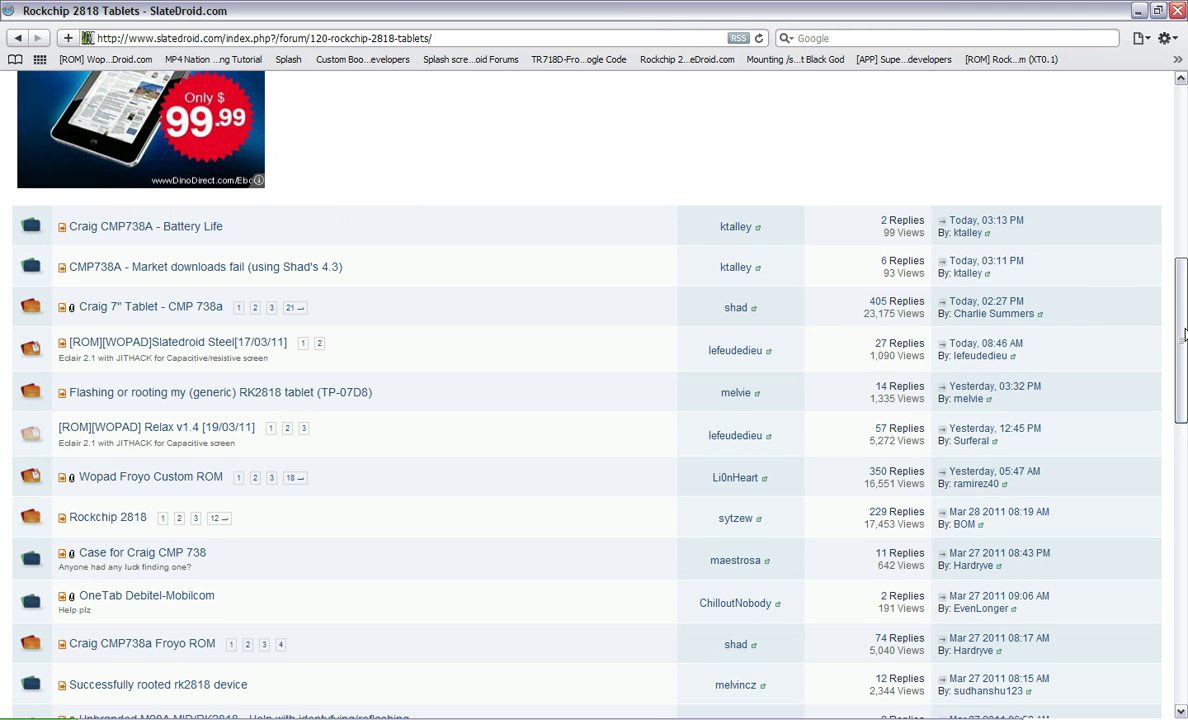
pyautogui.moveTo(1183, 335); pyautogui.dragTo(1183, 350)
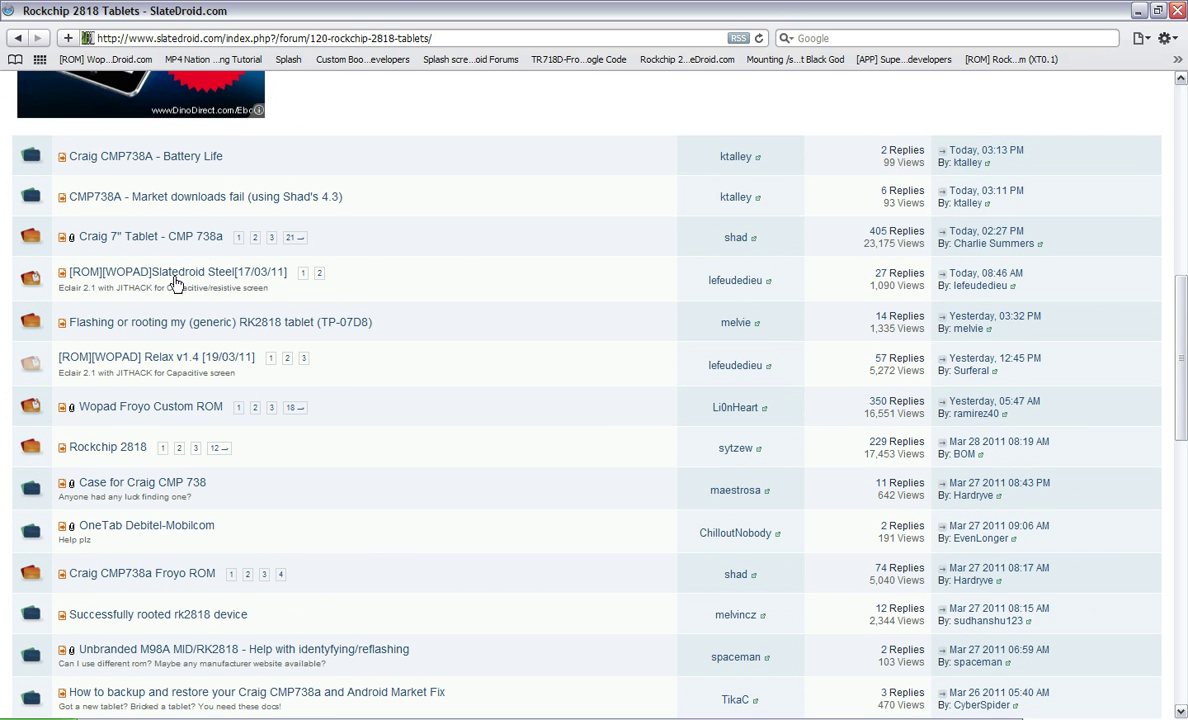
pyautogui.click(131, 278)
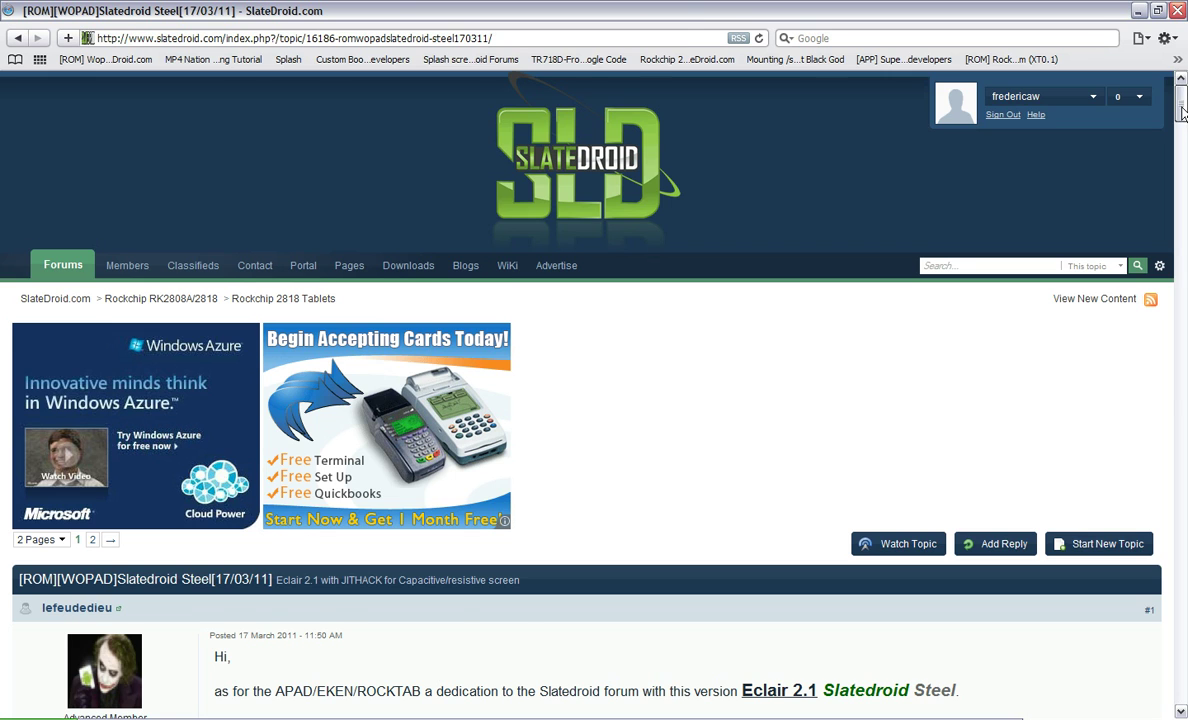
# Review the Slatedroid Steel ROM versions and download links in the first post, and return to the forum's topic list
pyautogui.moveTo(1182, 112); pyautogui.dragTo(1182, 140)
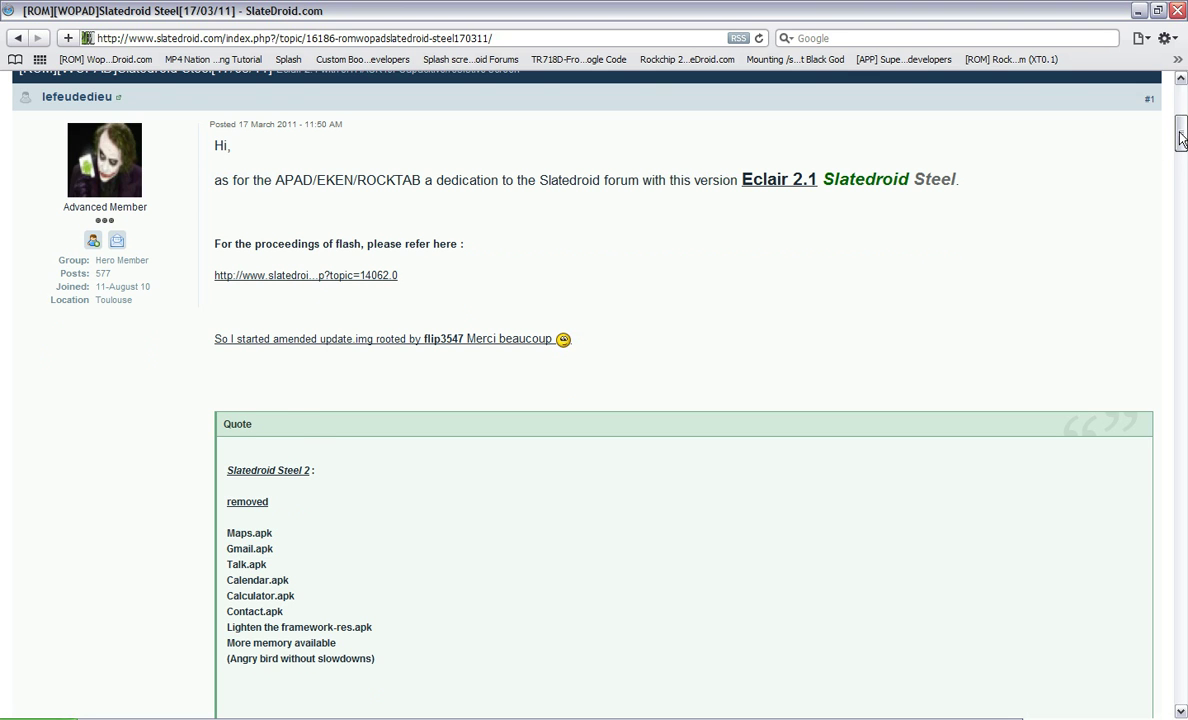
pyautogui.moveTo(1182, 140); pyautogui.dragTo(1182, 205)
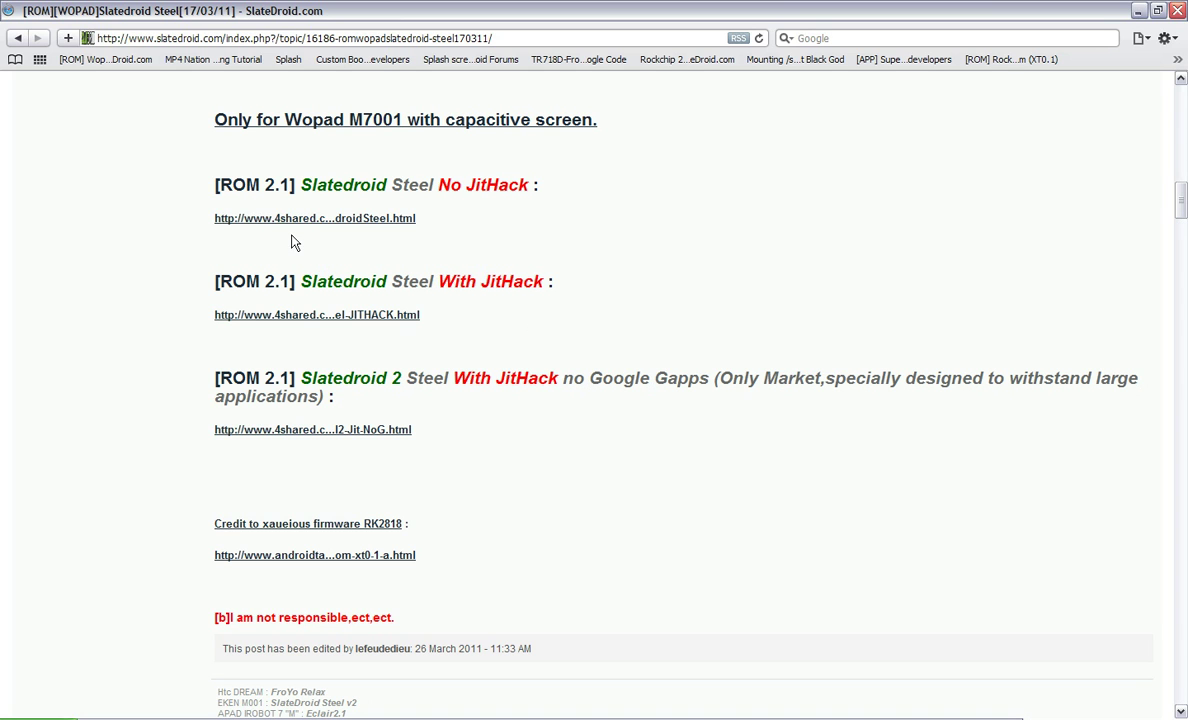
pyautogui.click(16, 38)
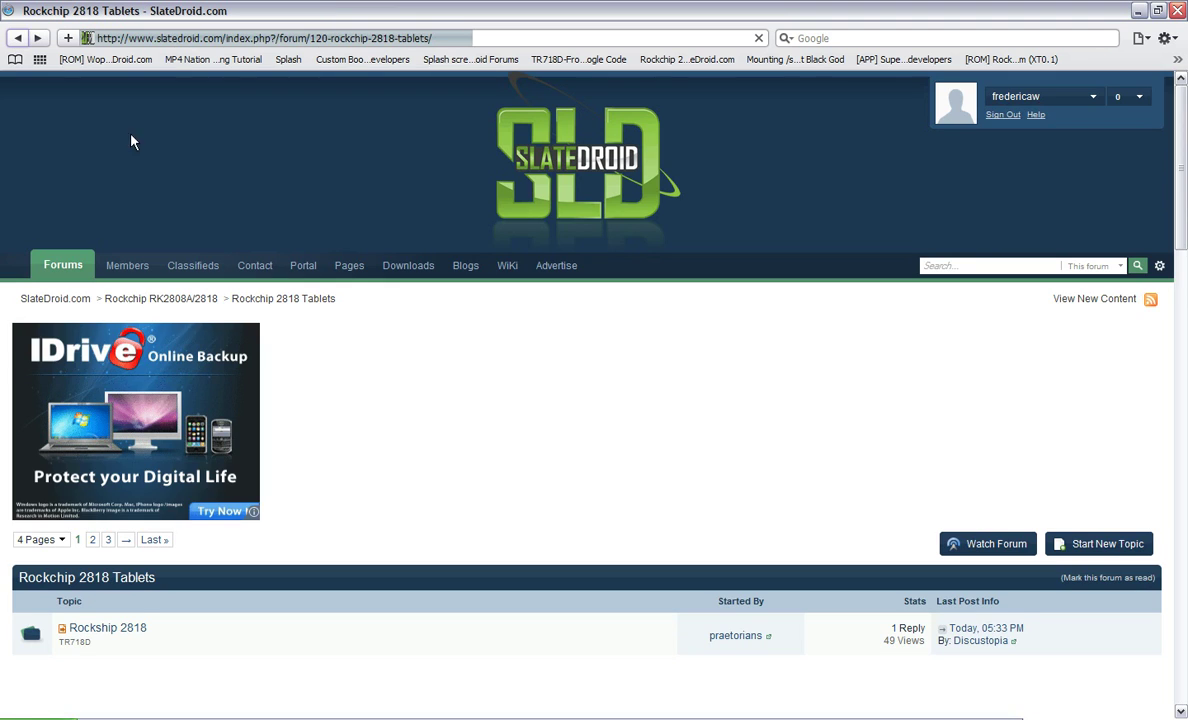
# Find the "How to flash a rooted ROM" topic in the Rockchip 2818 Tablets forum and open it
pyautogui.scroll(-10, 1175, 225)
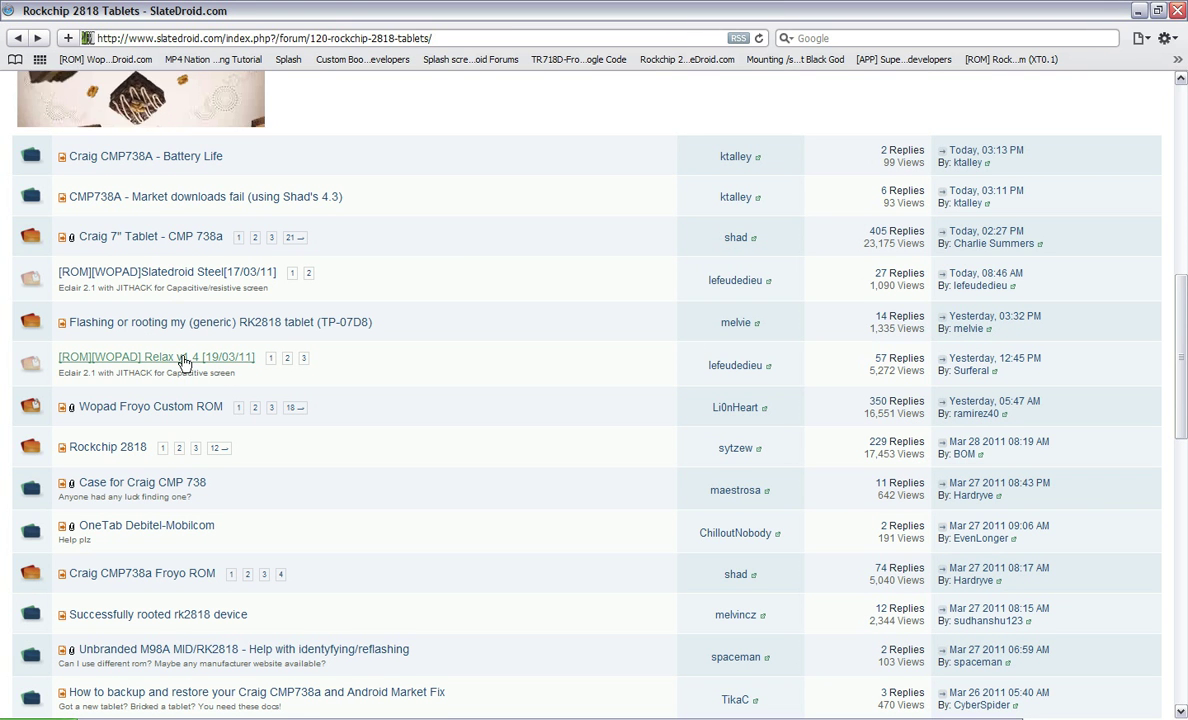
pyautogui.moveTo(183, 362)
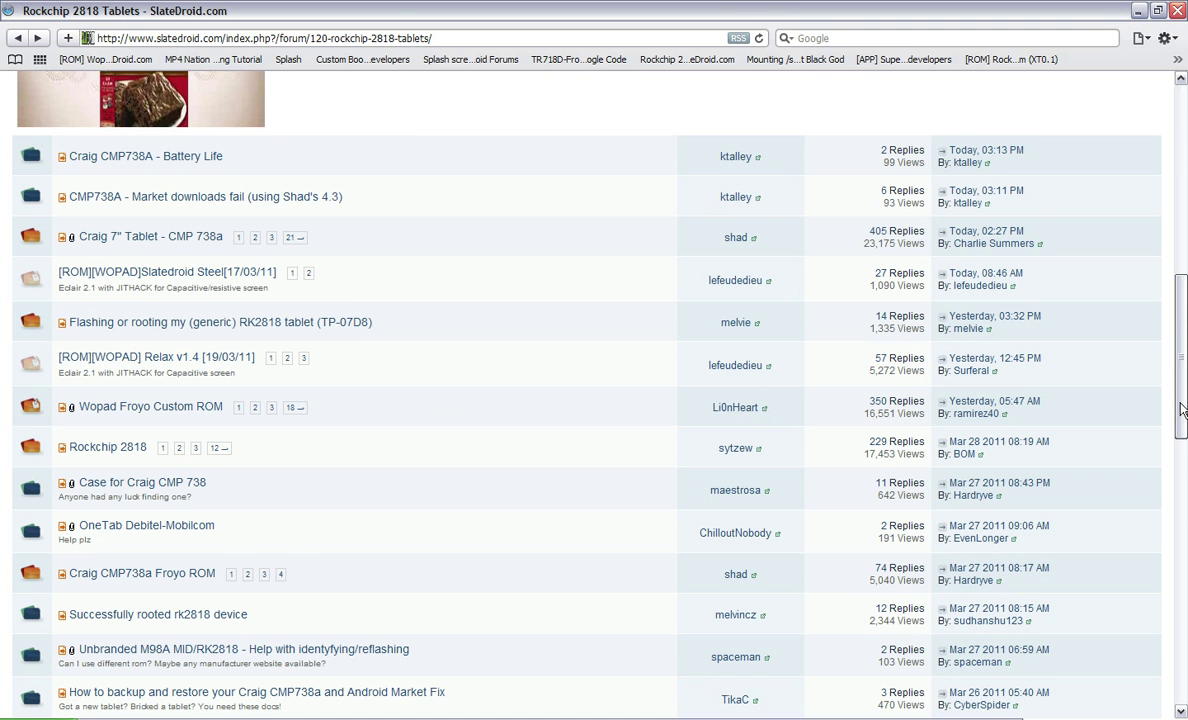
pyautogui.moveTo(1182, 414); pyautogui.dragTo(1182, 463)
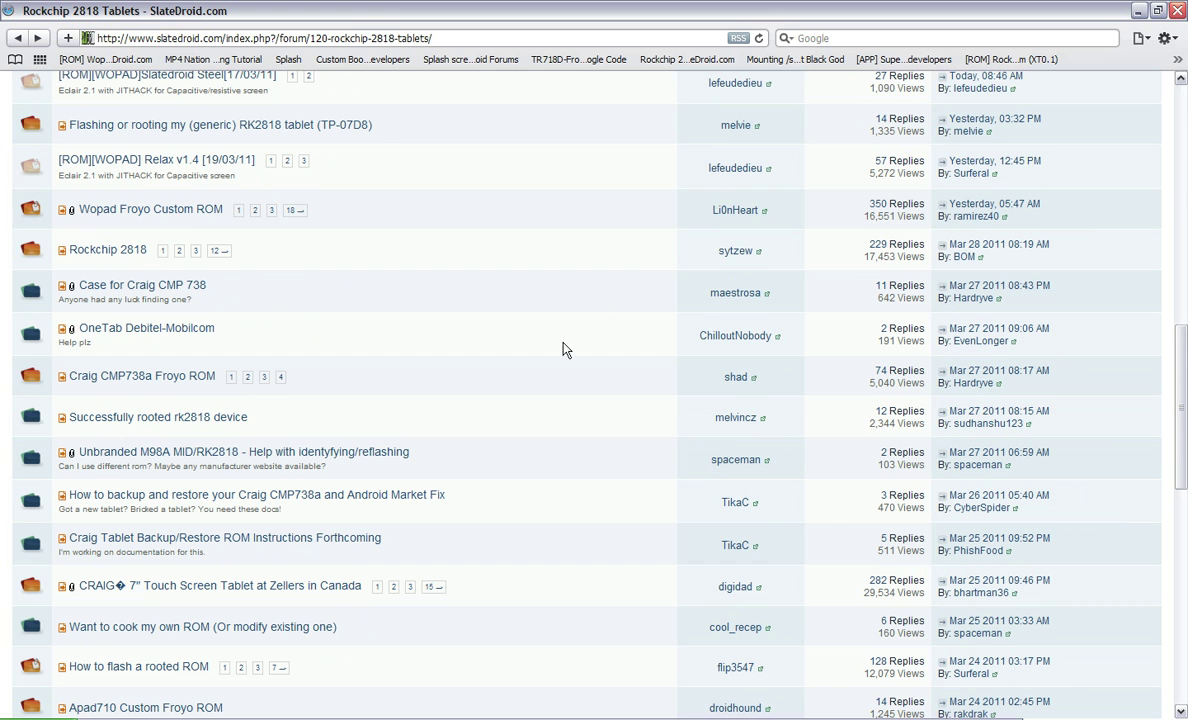
pyautogui.moveTo(198, 214)
pyautogui.scroll(-3, 1185, 395)
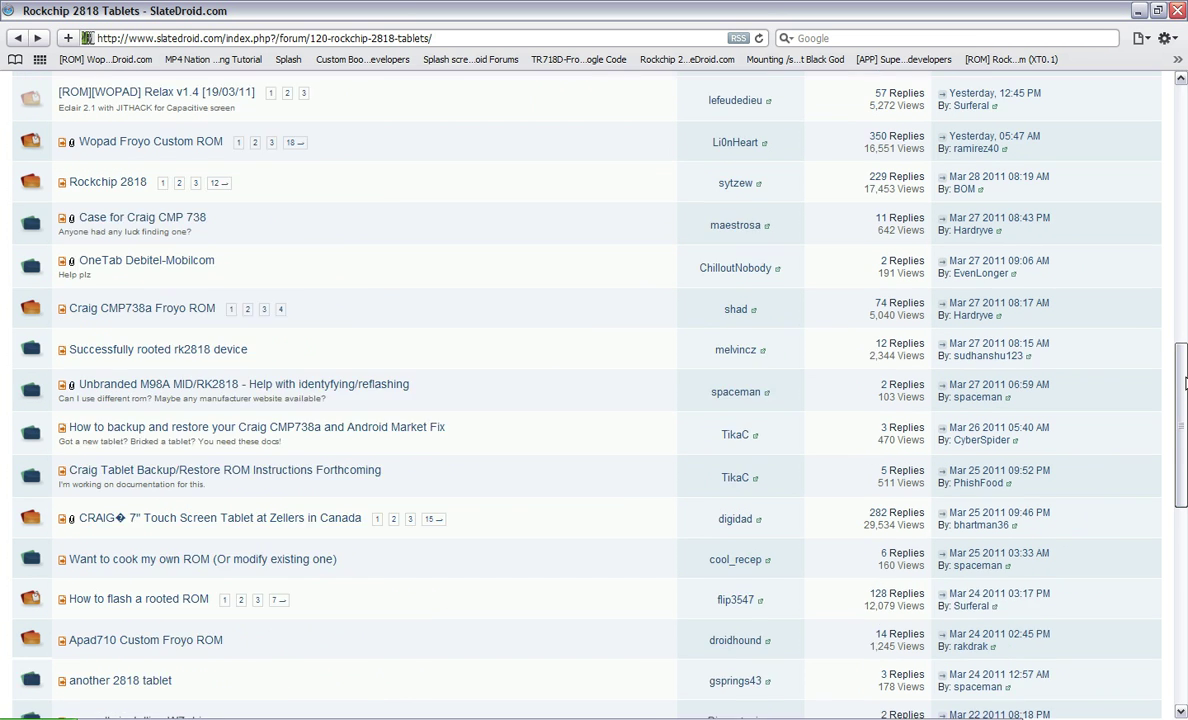
pyautogui.moveTo(1185, 395); pyautogui.dragTo(1181, 443)
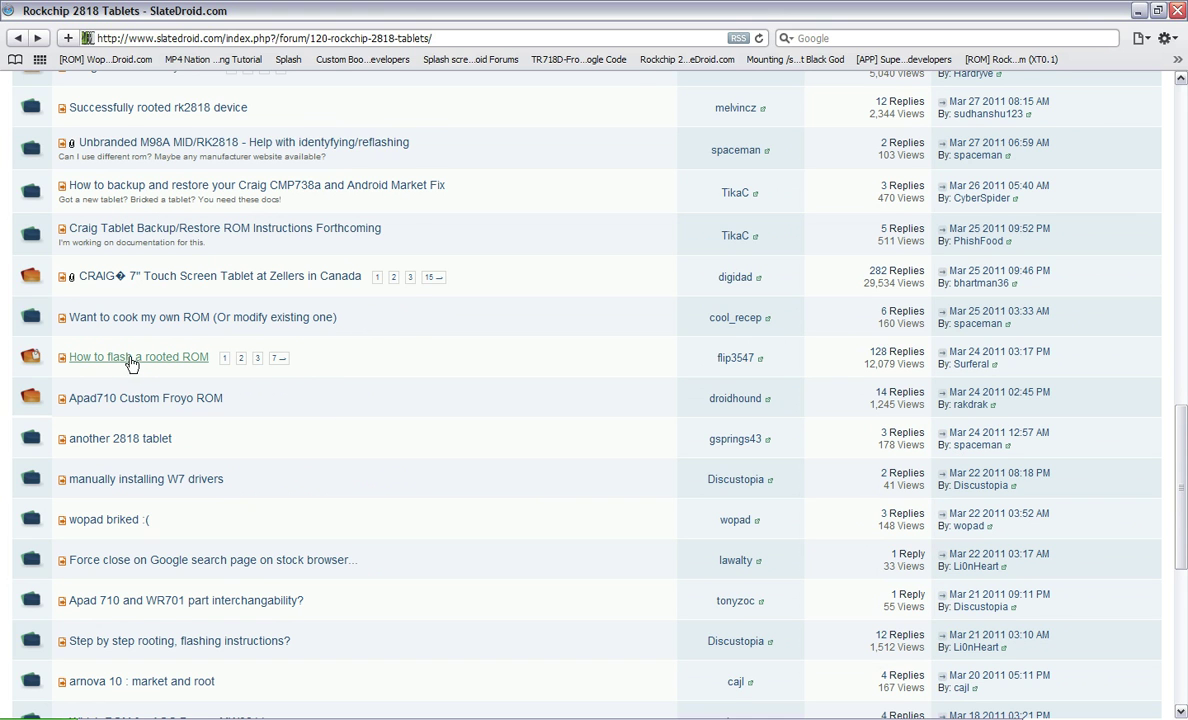
pyautogui.moveTo(139, 364)
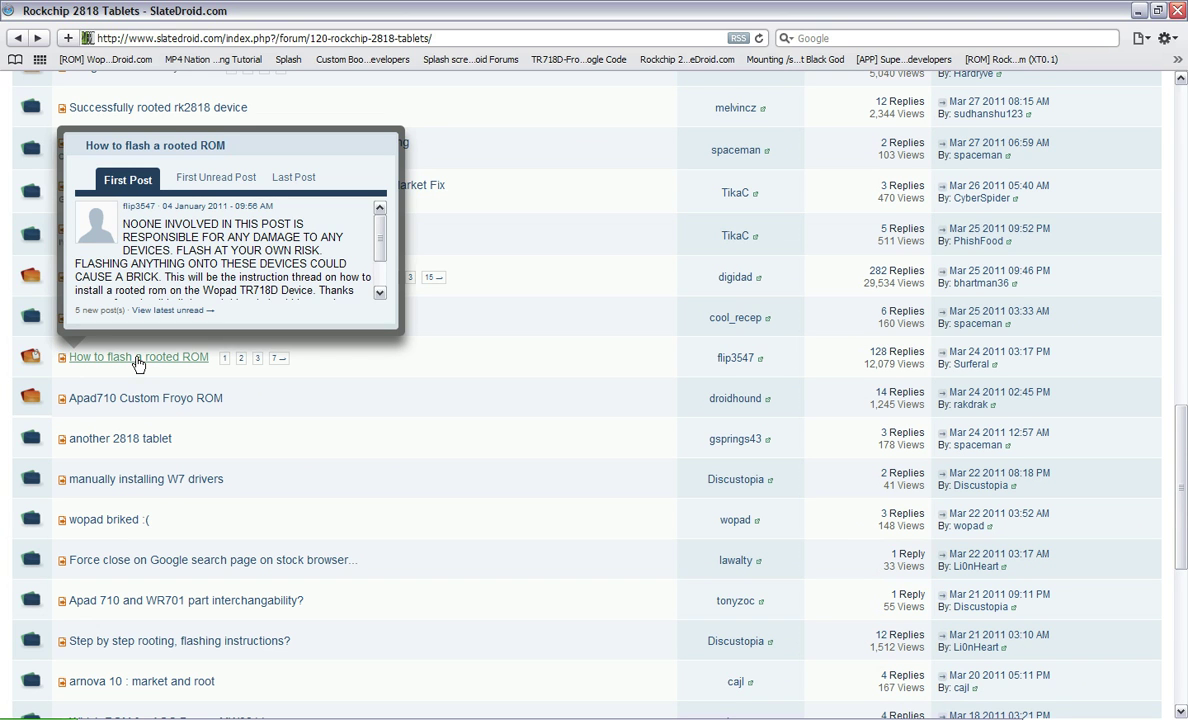
pyautogui.click(139, 364)
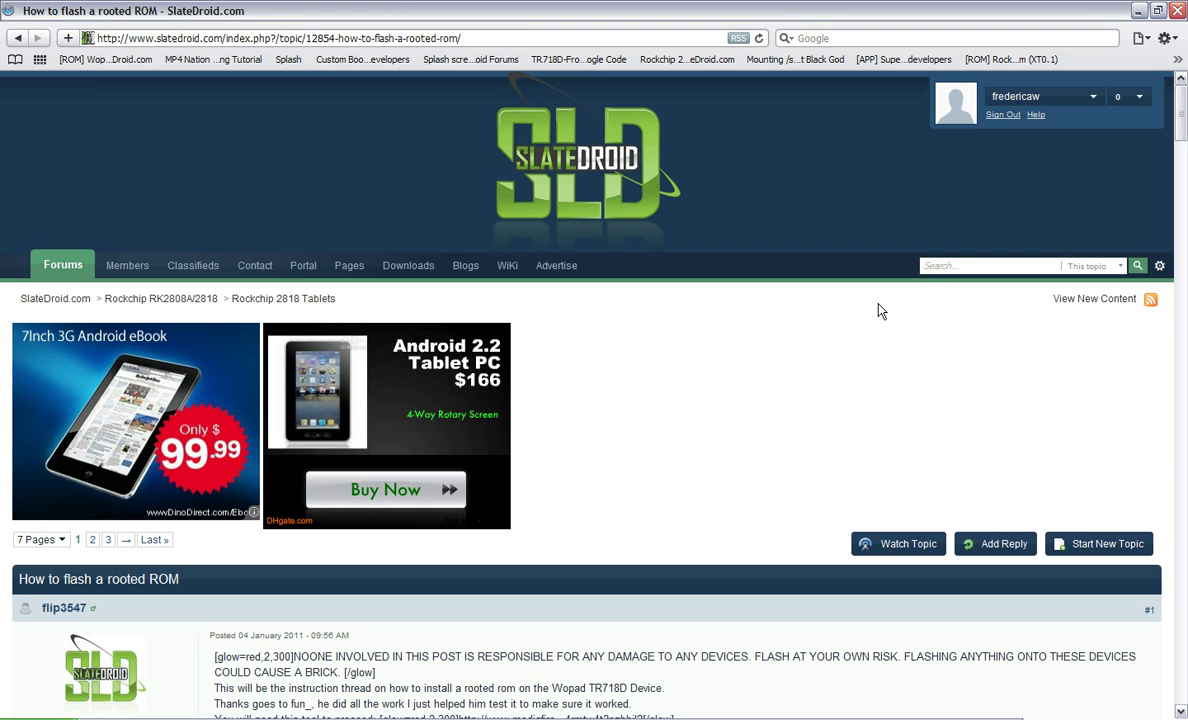
# View the MediaFire download page for rktools.zip linked in the flashing instructions, and close it
pyautogui.moveTo(1181, 118); pyautogui.dragTo(1181, 167)
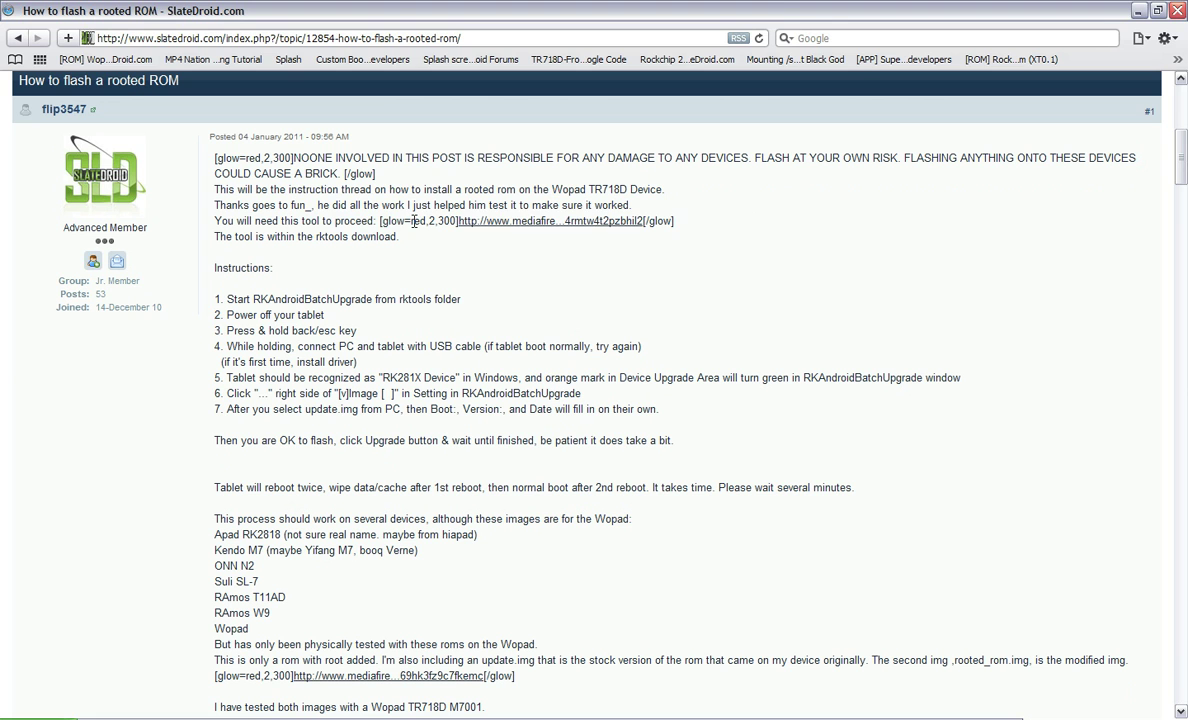
pyautogui.click(527, 222)
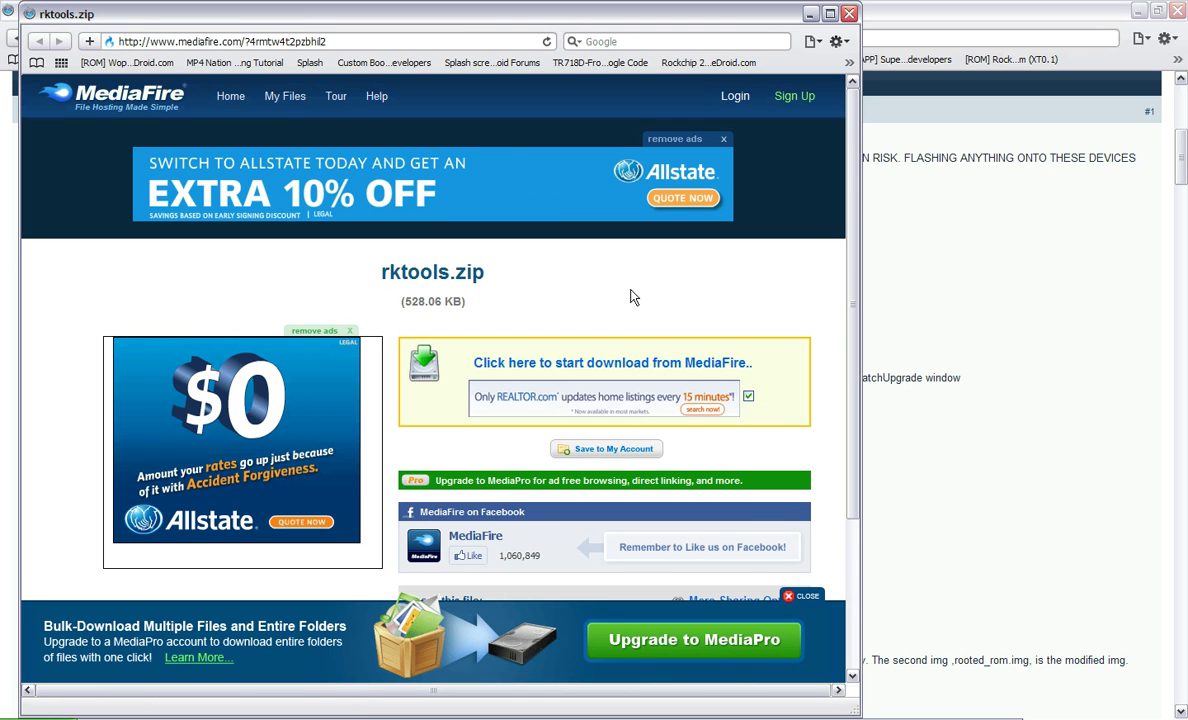
pyautogui.click(850, 15)
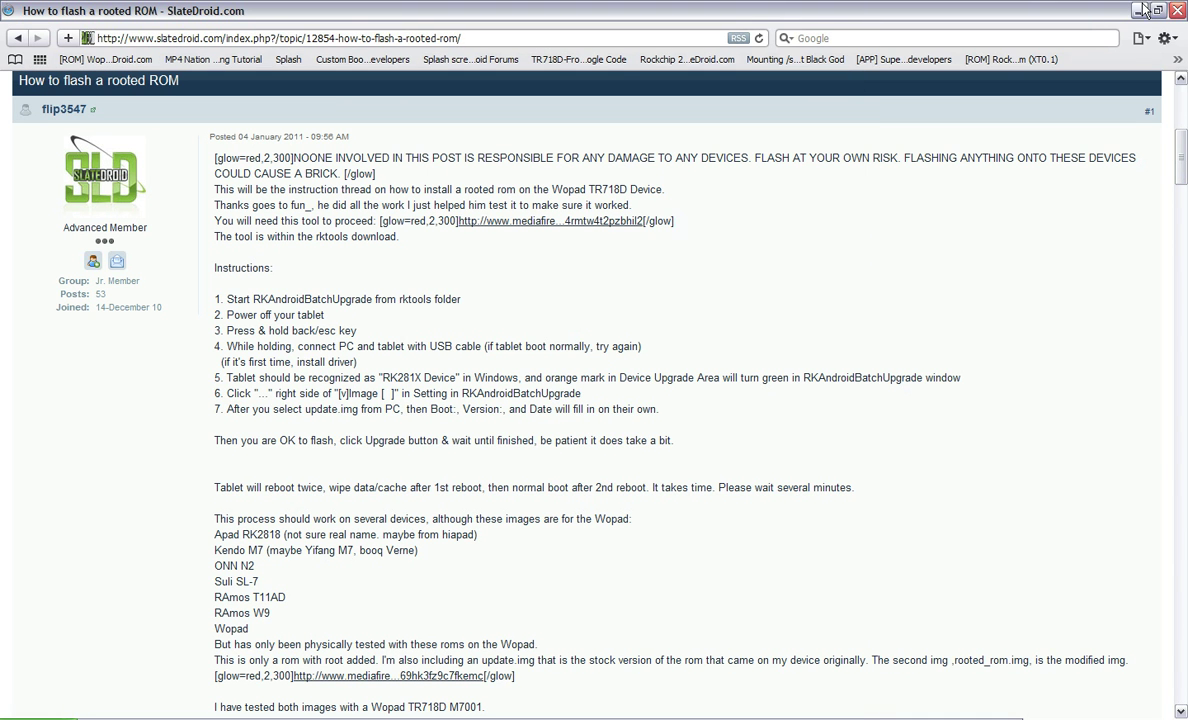
# Open the rktools folder on the desktop and launch RKAndroidBatchUpgrade from its RKAndroidBatchUpgrade subfolder
pyautogui.click(1141, 12)
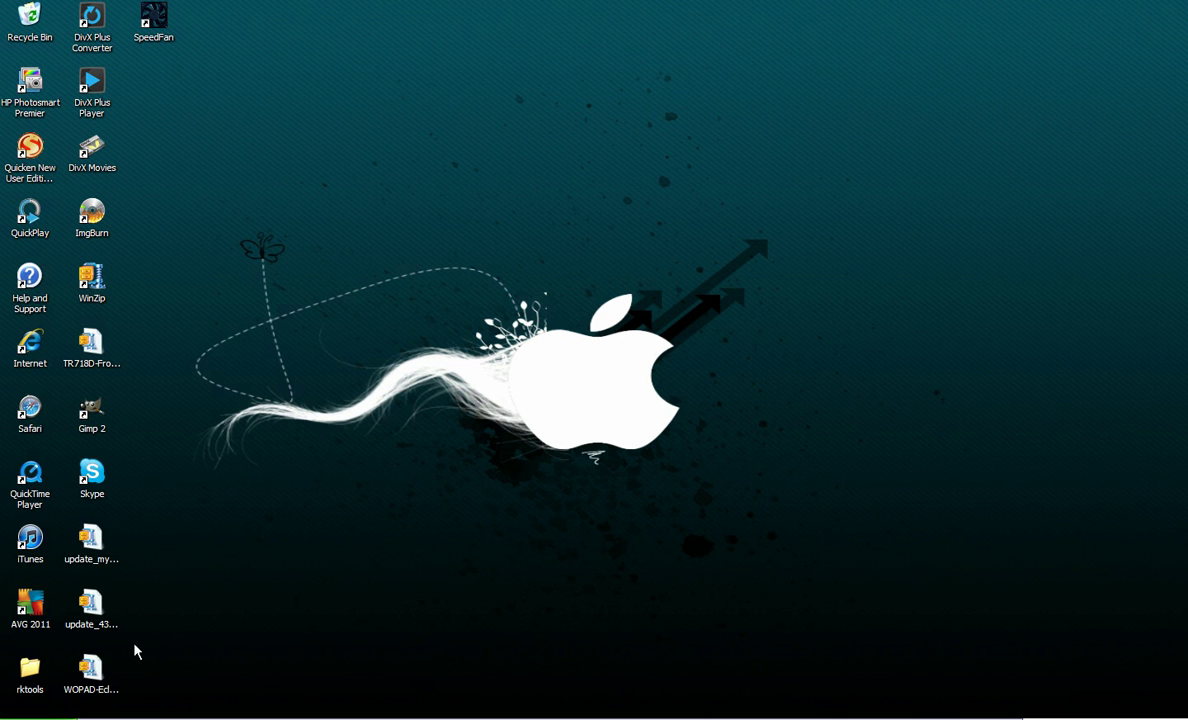
pyautogui.doubleClick(38, 676)
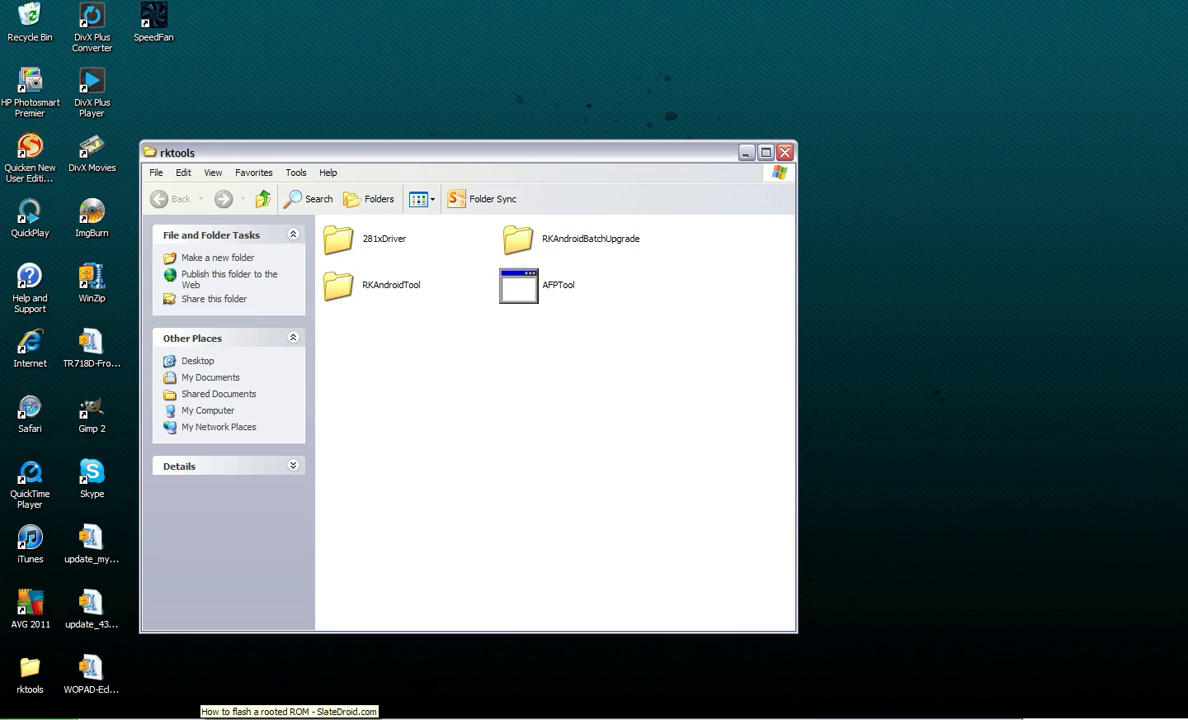
pyautogui.click(186, 716)
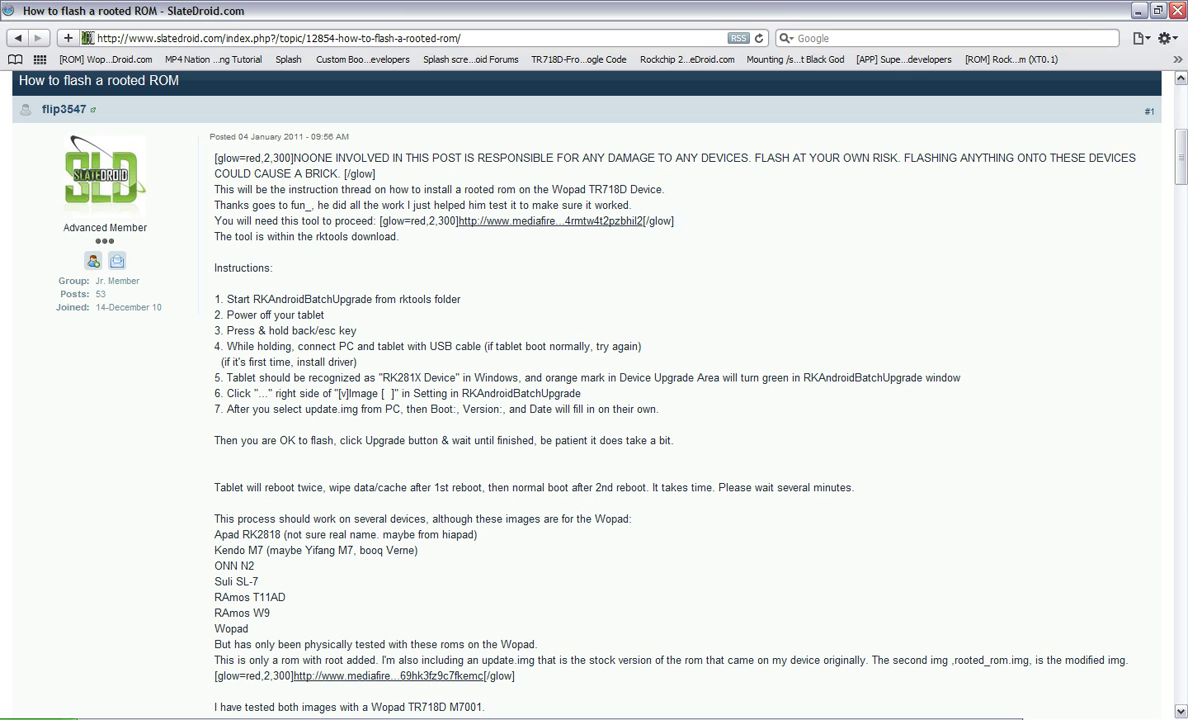
pyautogui.hotkey('alt', 'Tab')
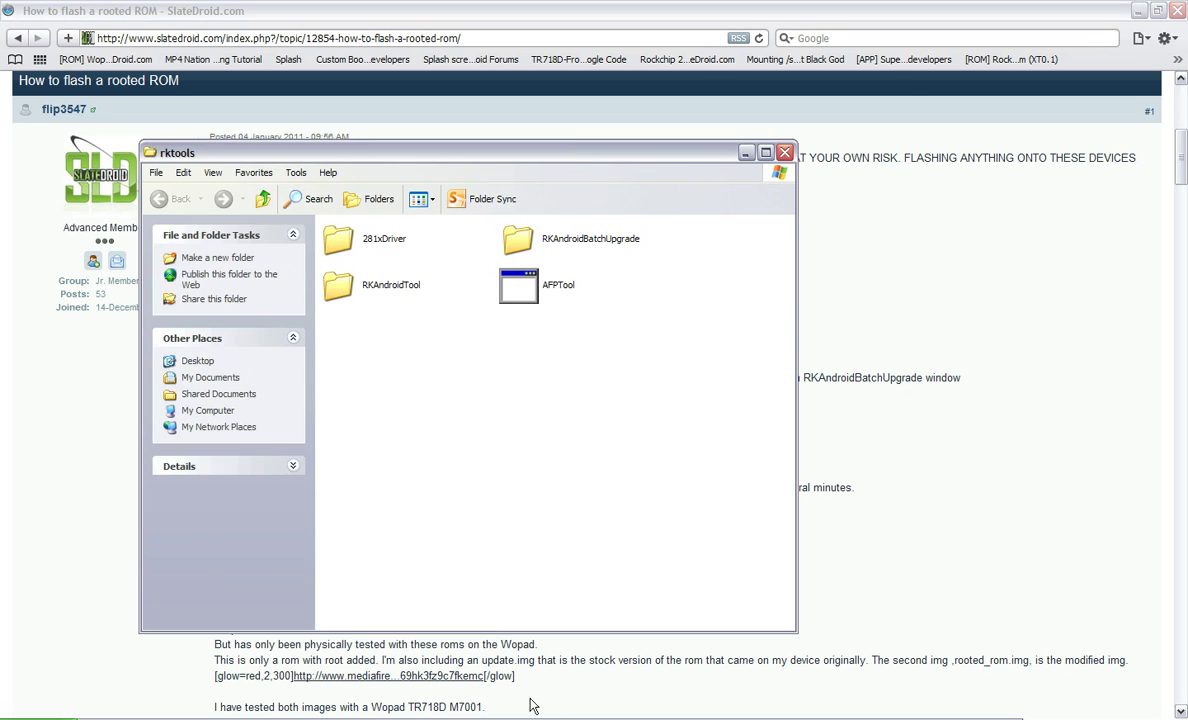
pyautogui.doubleClick(521, 240)
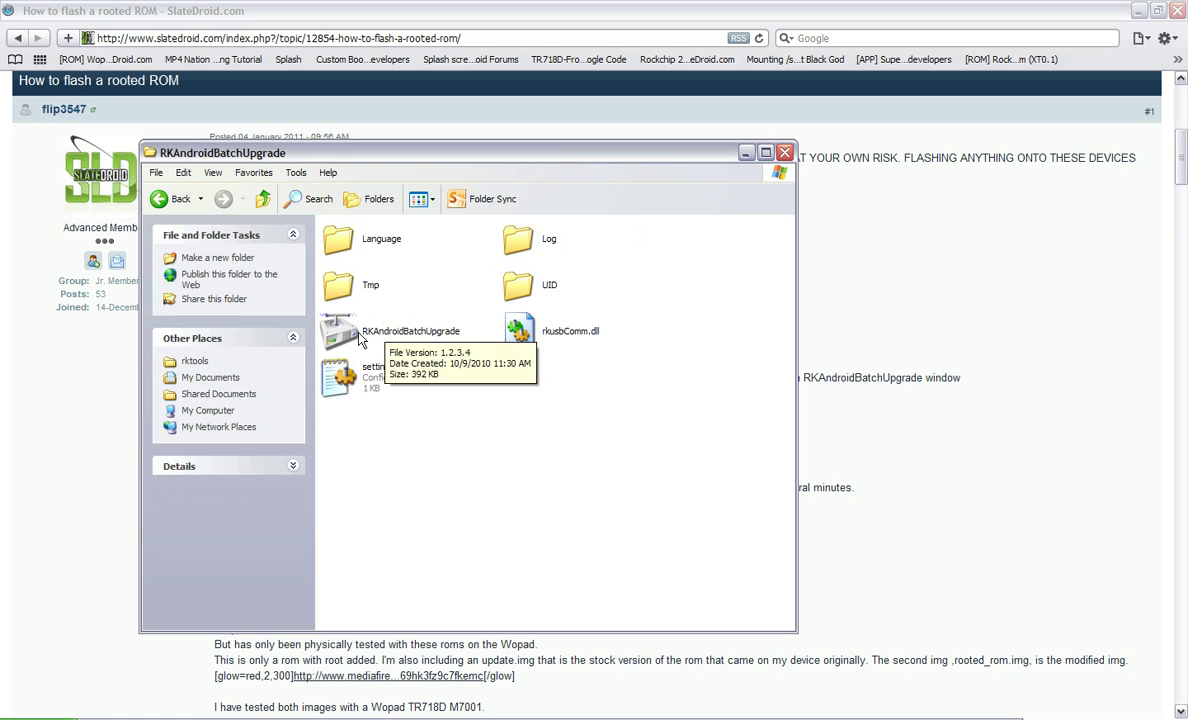
pyautogui.doubleClick(359, 340)
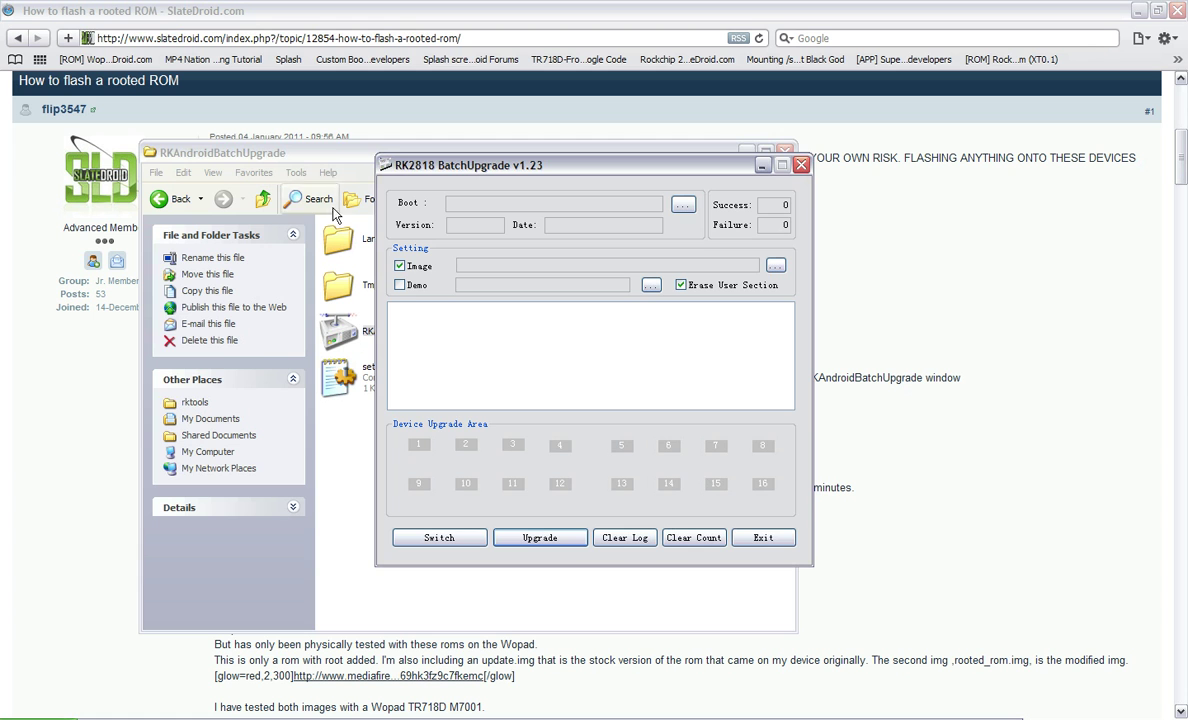
# Clear away the folder window and move the RK2818 BatchUpgrade window aside so the flashing instructions stay readable
pyautogui.click(311, 148)
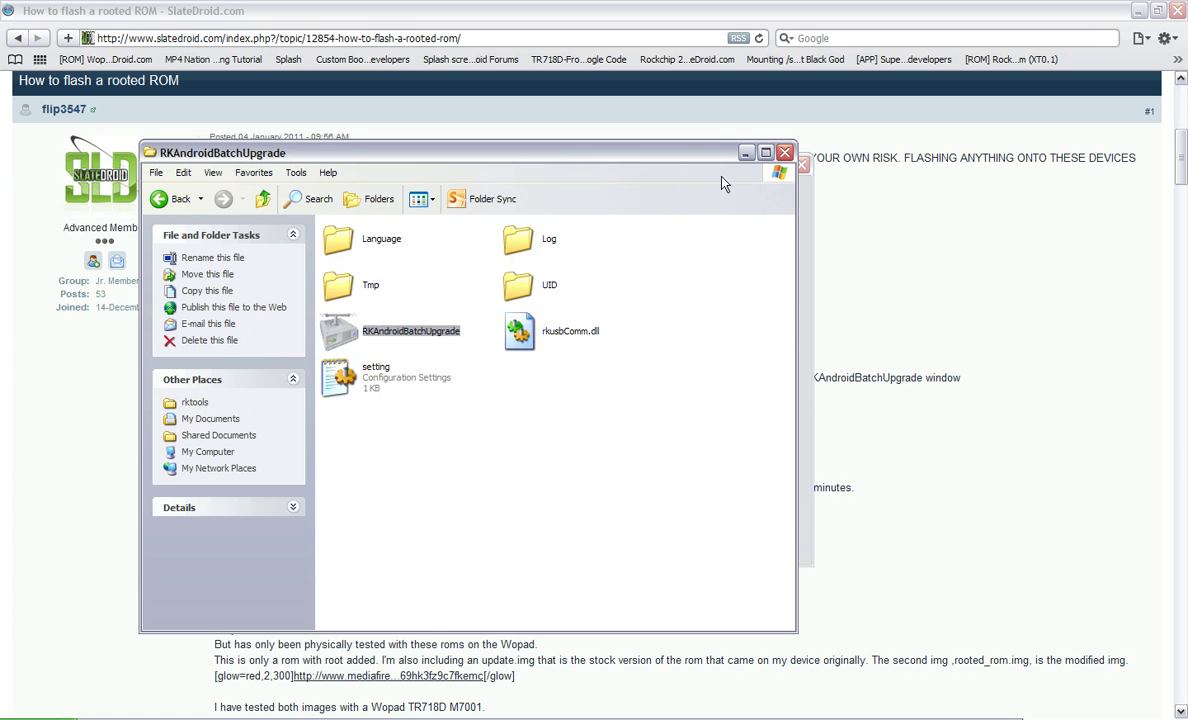
pyautogui.hotkey('alt', 'Tab')
pyautogui.moveTo(699, 154); pyautogui.dragTo(1186, 86)
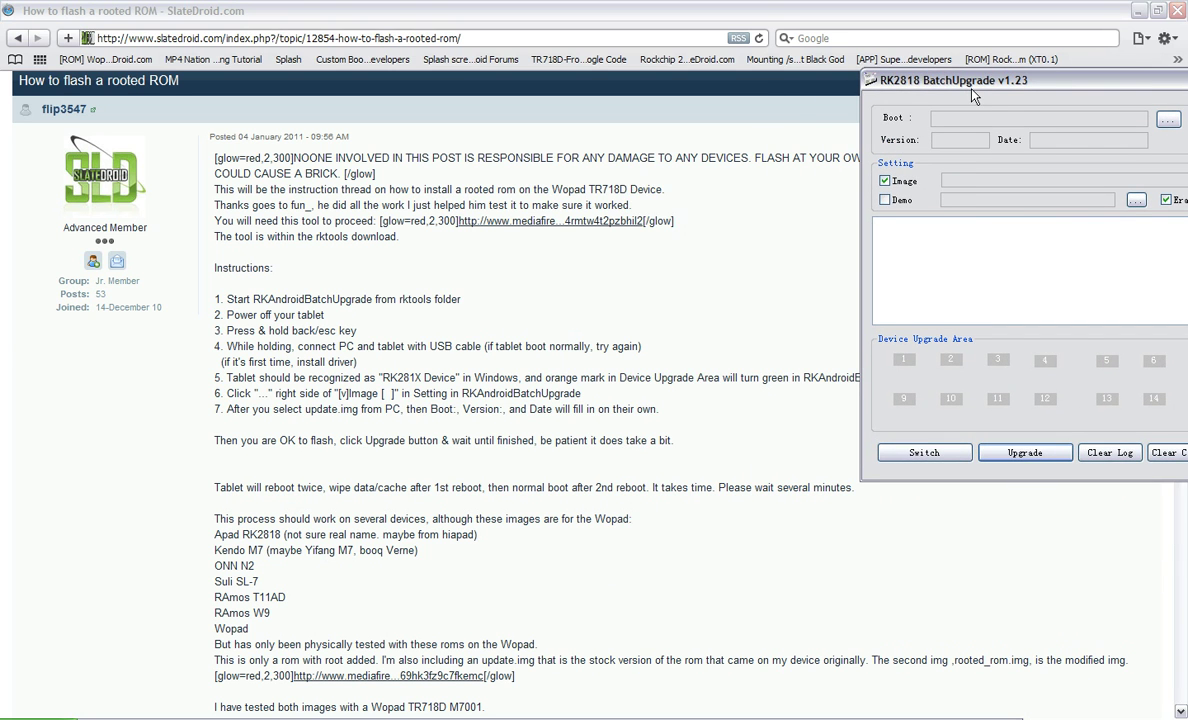
pyautogui.moveTo(973, 95); pyautogui.dragTo(1032, 21)
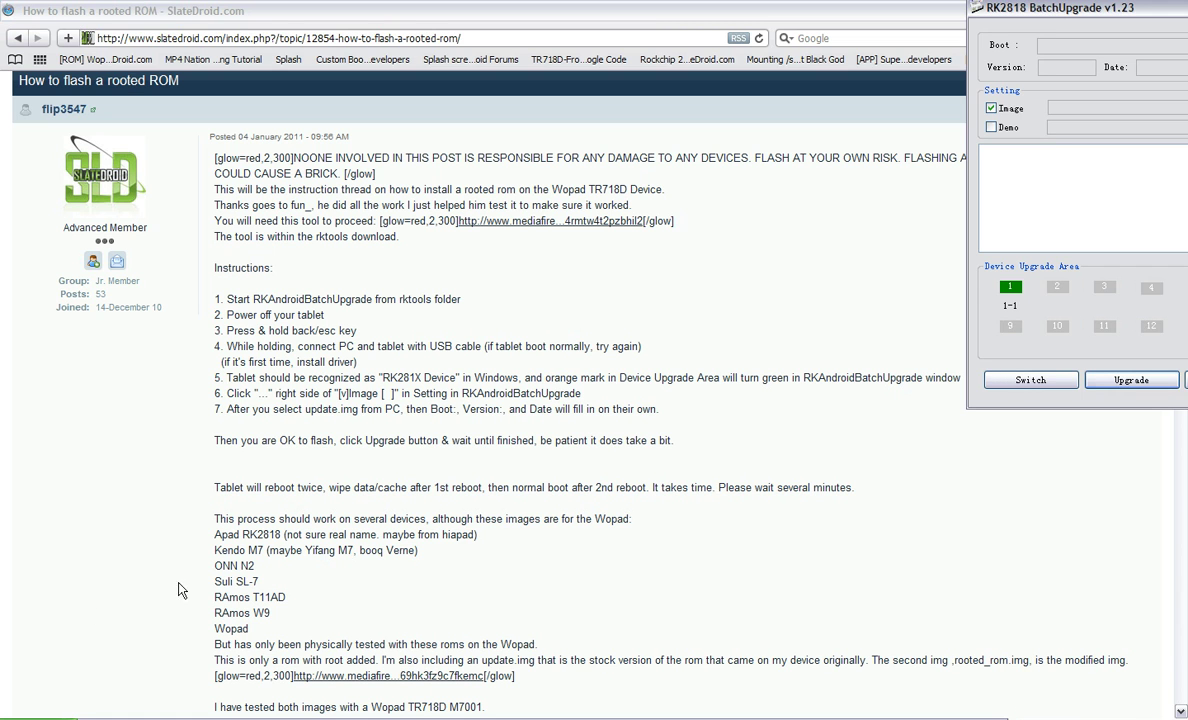
# Open the Computer Management console for My Computer
pyautogui.click(25, 718)
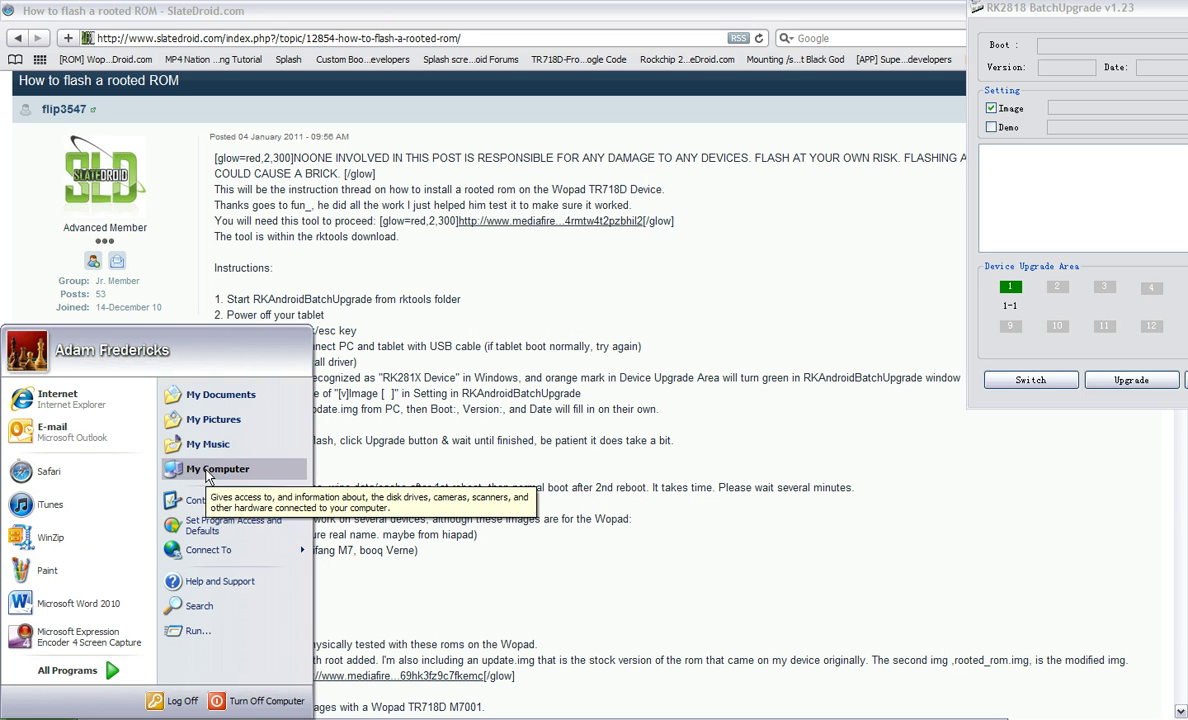
pyautogui.rightClick(208, 478)
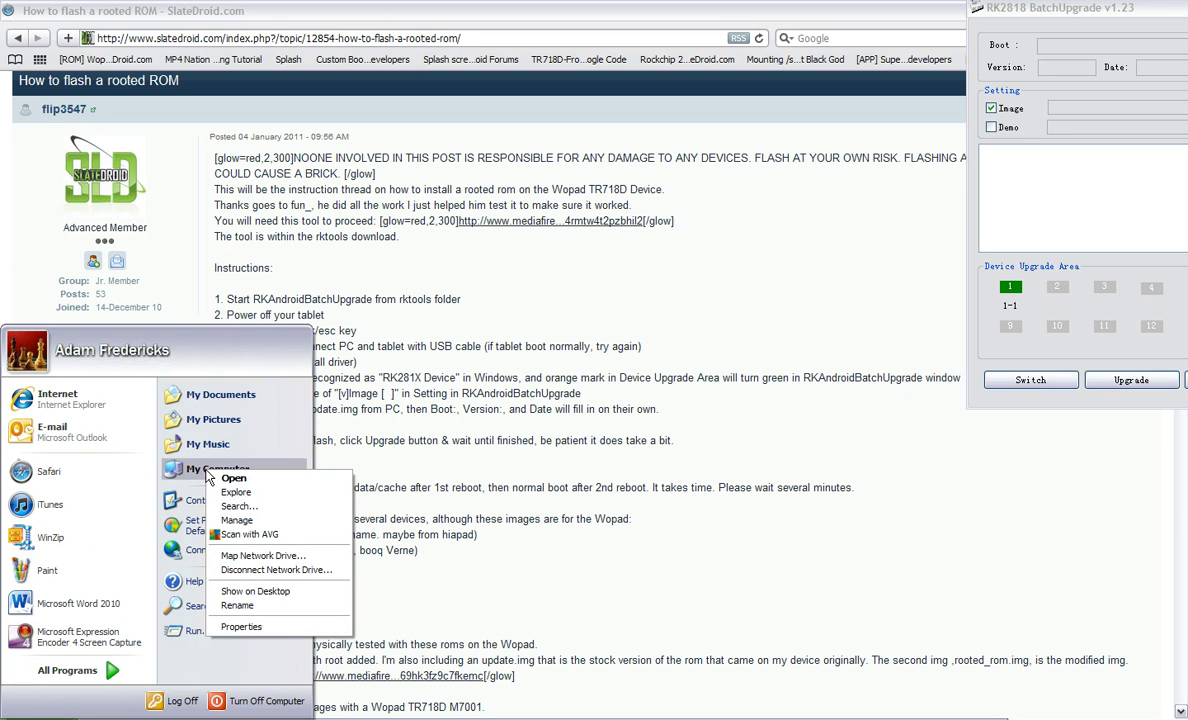
pyautogui.click(249, 521)
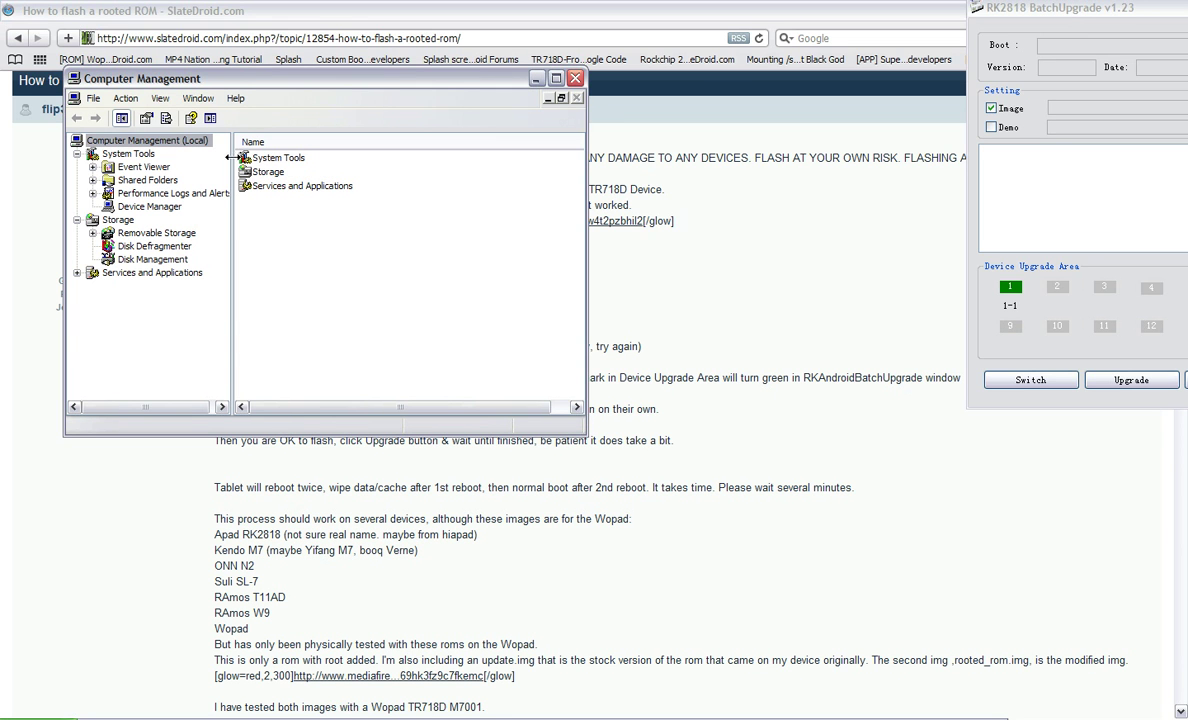
# Open Device Manager and start a driver update for the RK281X Device under Class for rockusb devices
pyautogui.click(160, 213)
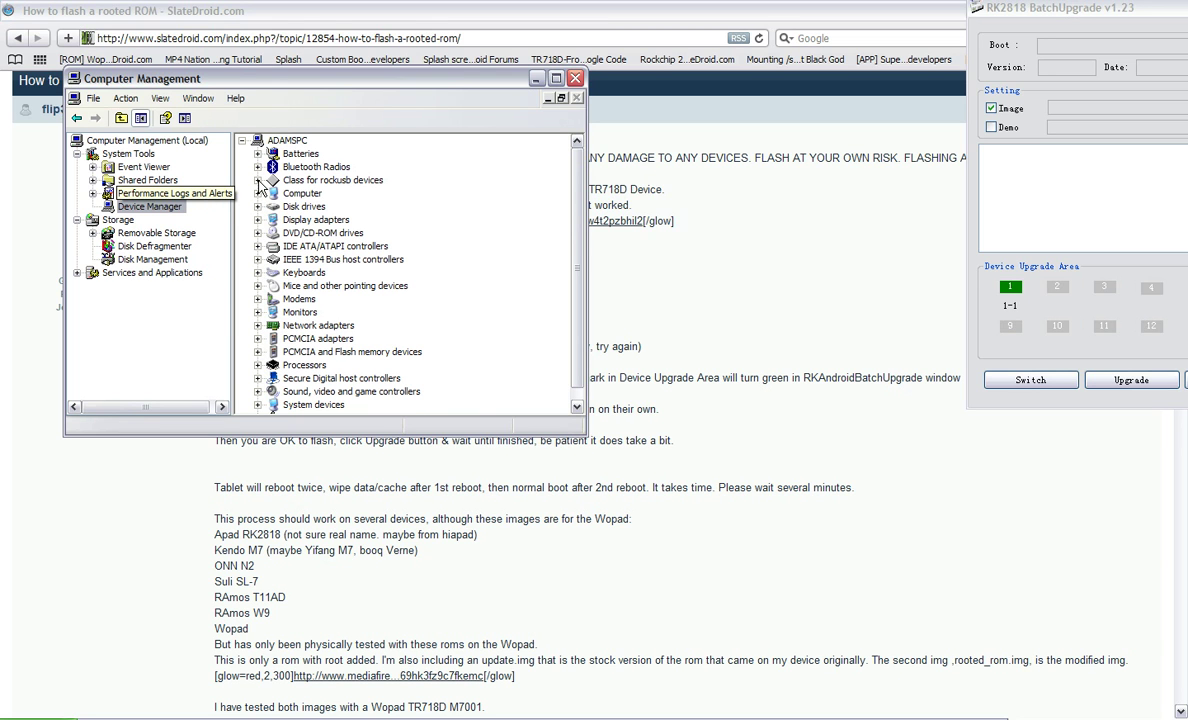
pyautogui.click(258, 181)
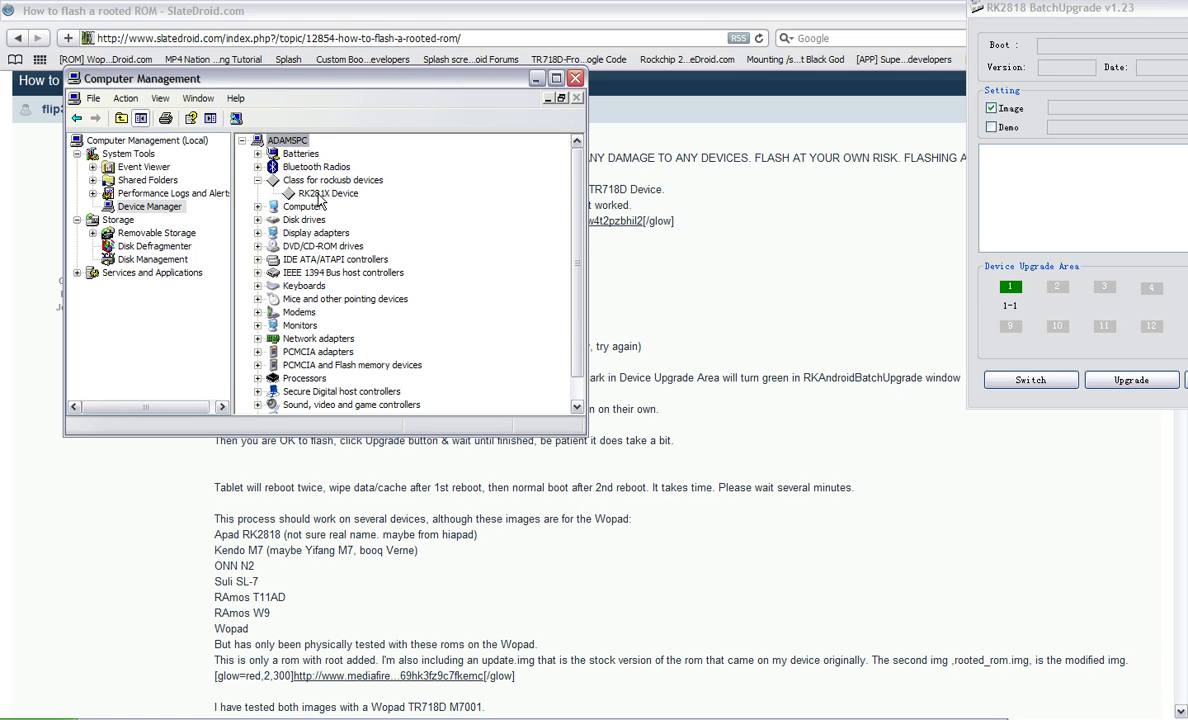
pyautogui.rightClick(319, 196)
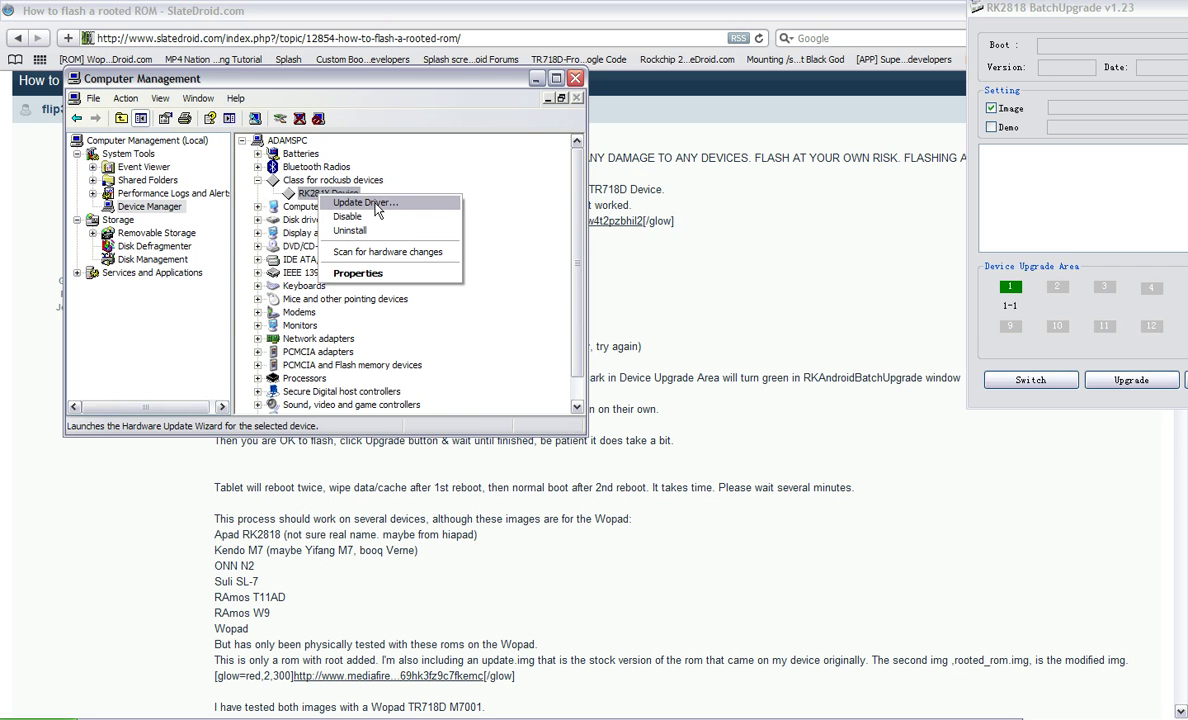
pyautogui.click(377, 210)
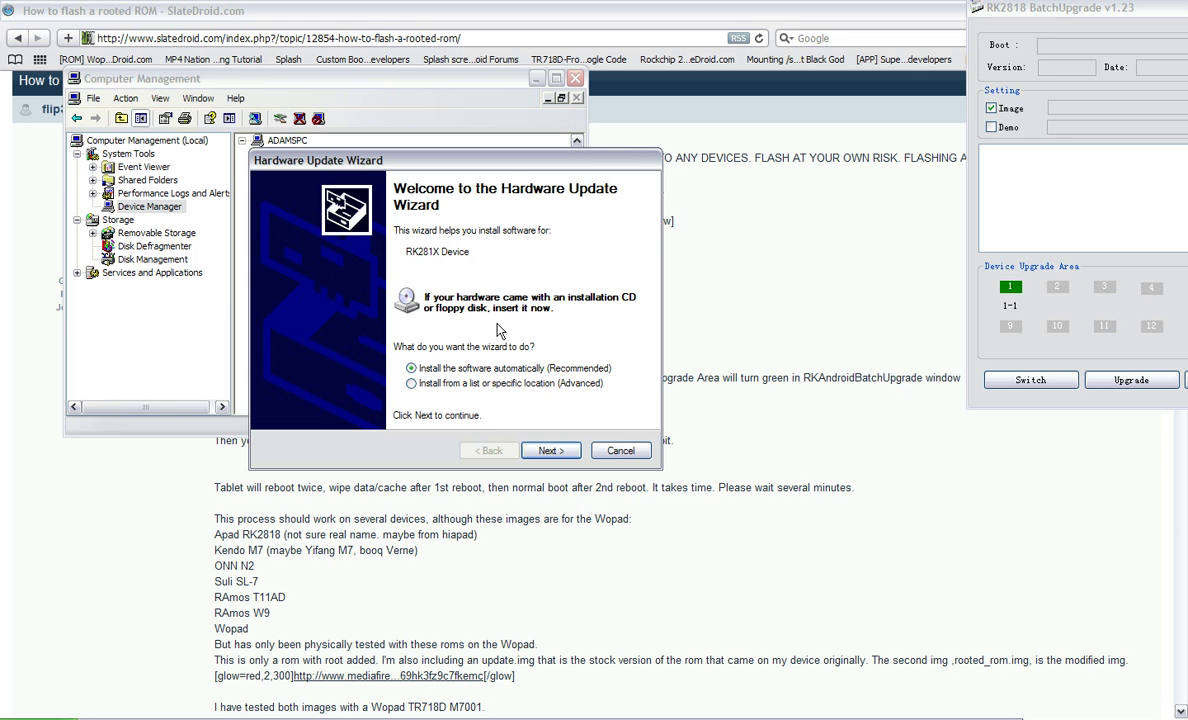
# Choose installation from a list or specific location and browse to the rktools folder for the driver
pyautogui.click(410, 385)
pyautogui.click(549, 451)
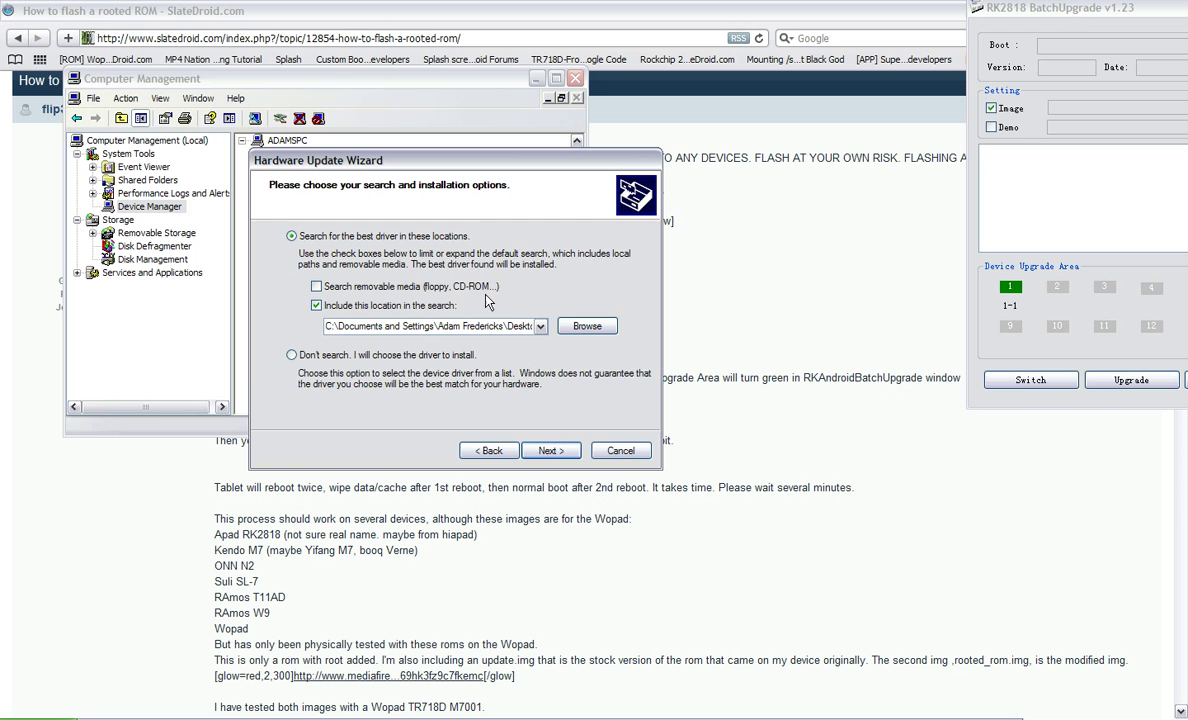
pyautogui.click(587, 326)
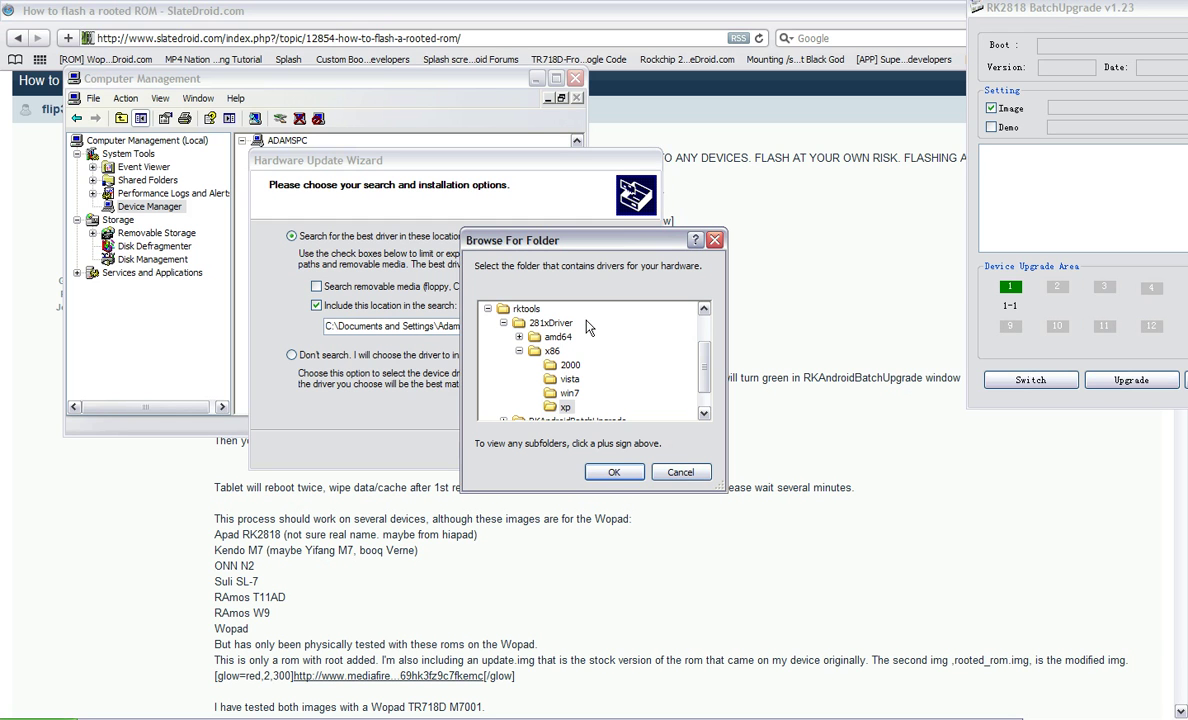
pyautogui.scroll(1, 703, 352)
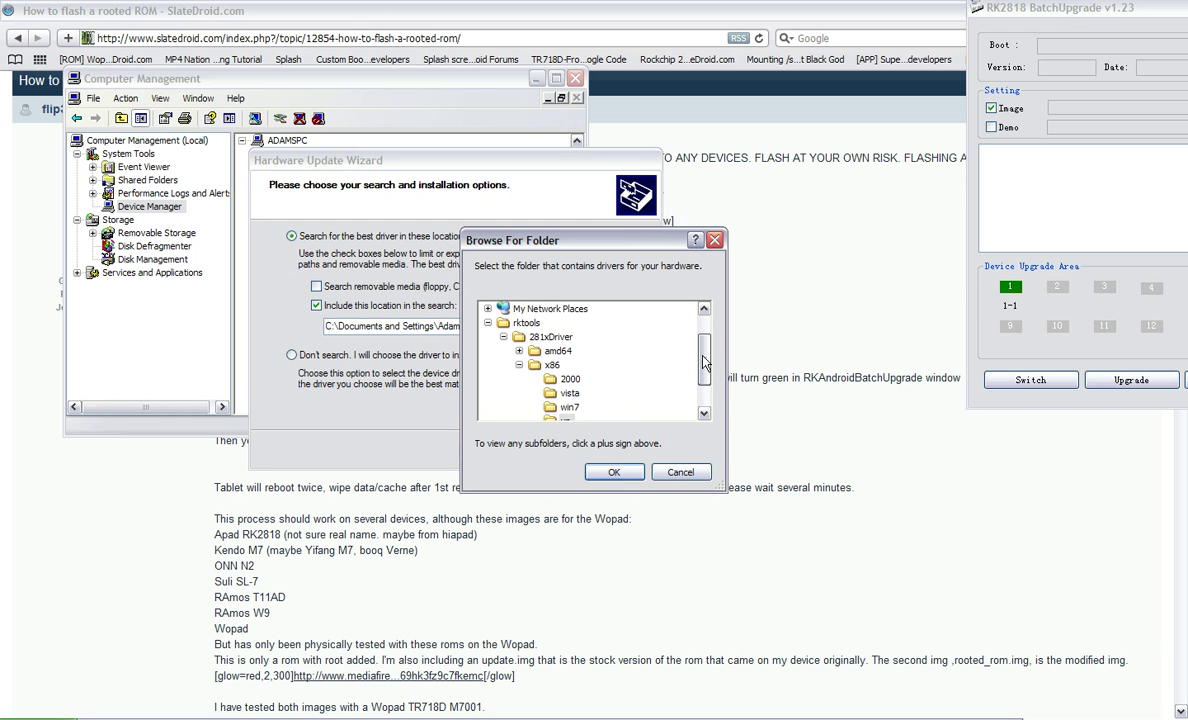
pyautogui.scroll(1, 703, 350)
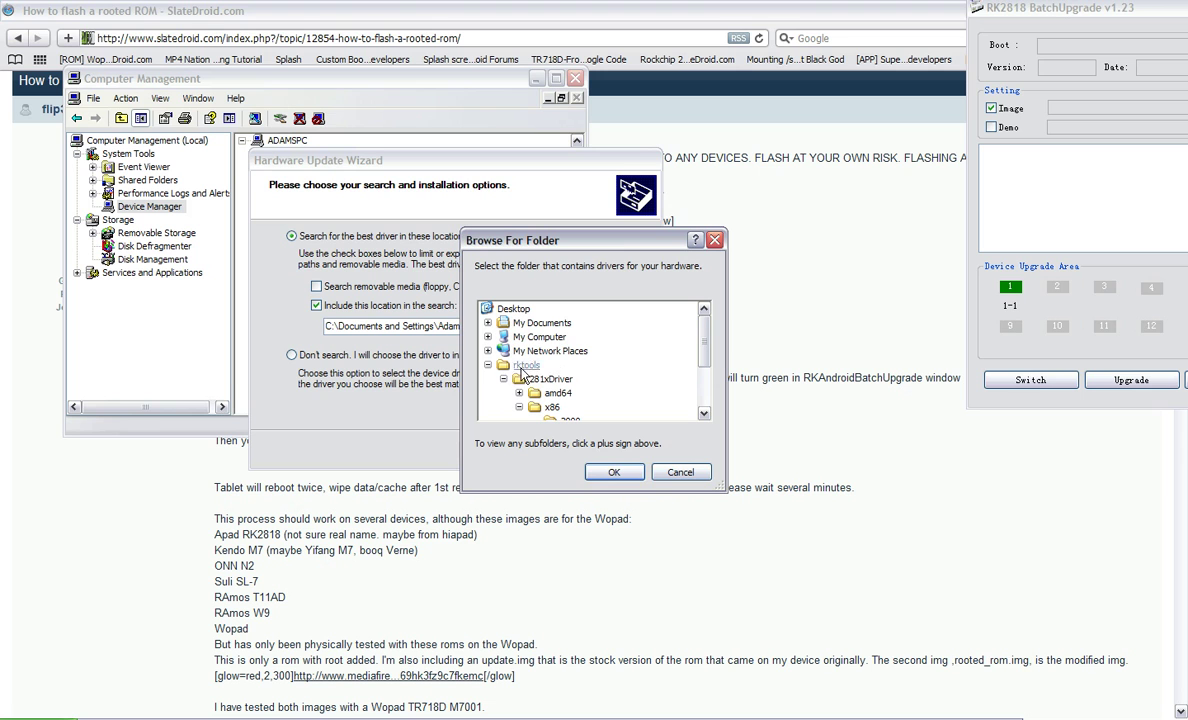